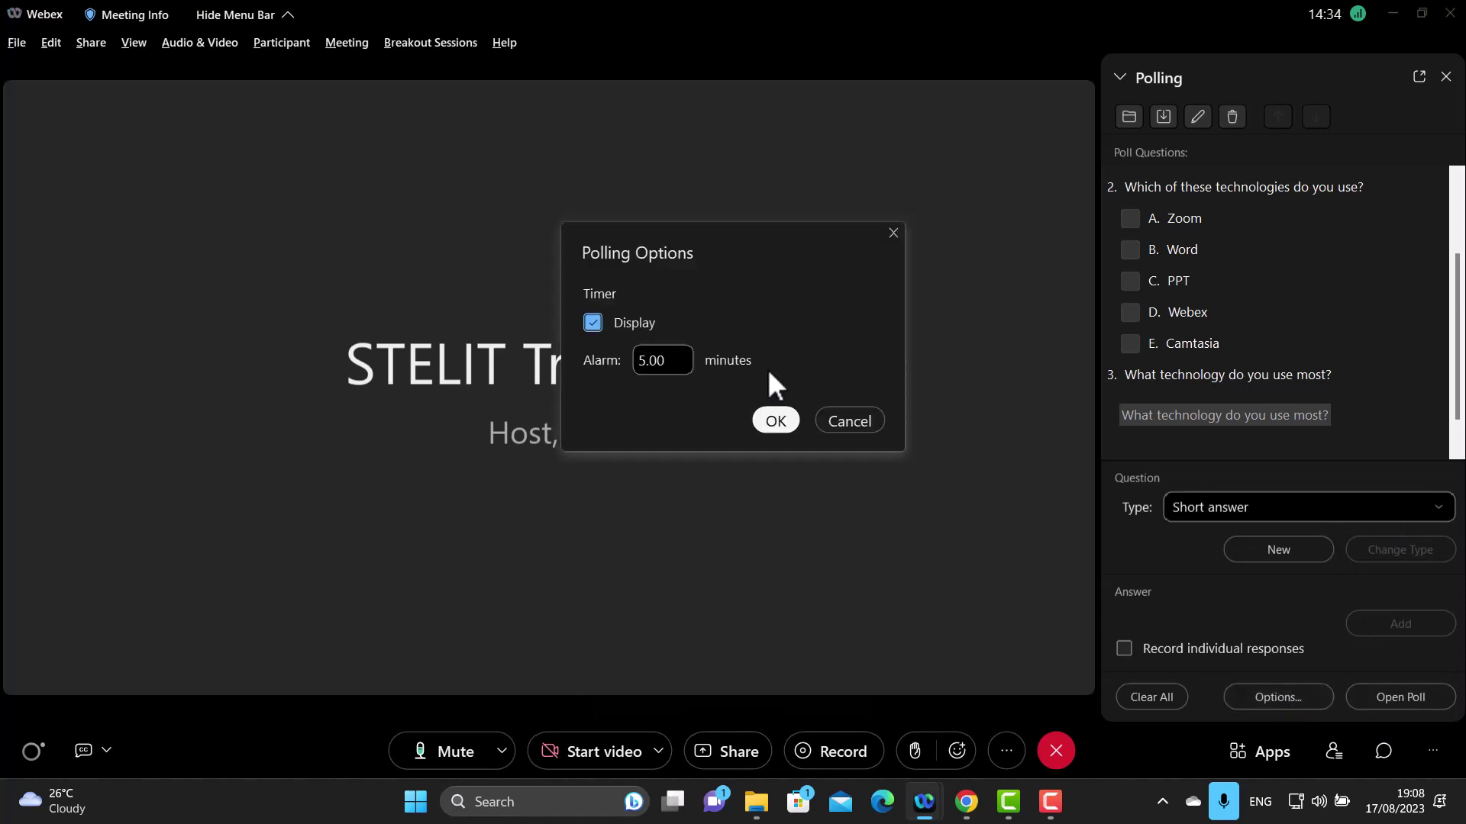
Keep the 5-minute timer display and confirm the Polling Options to return to the poll questions.
key("shift+Tab")
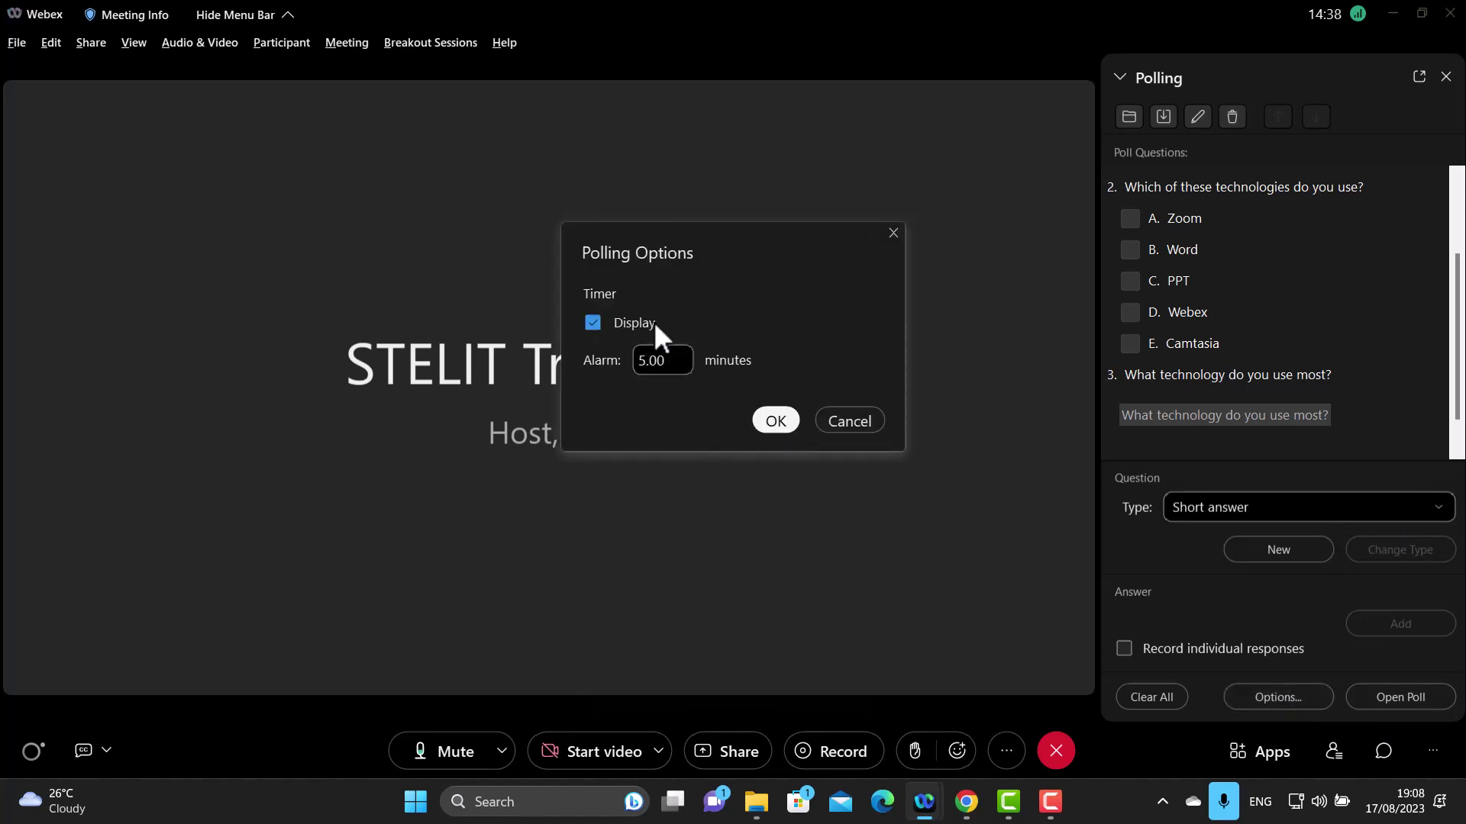
left_click(664, 361)
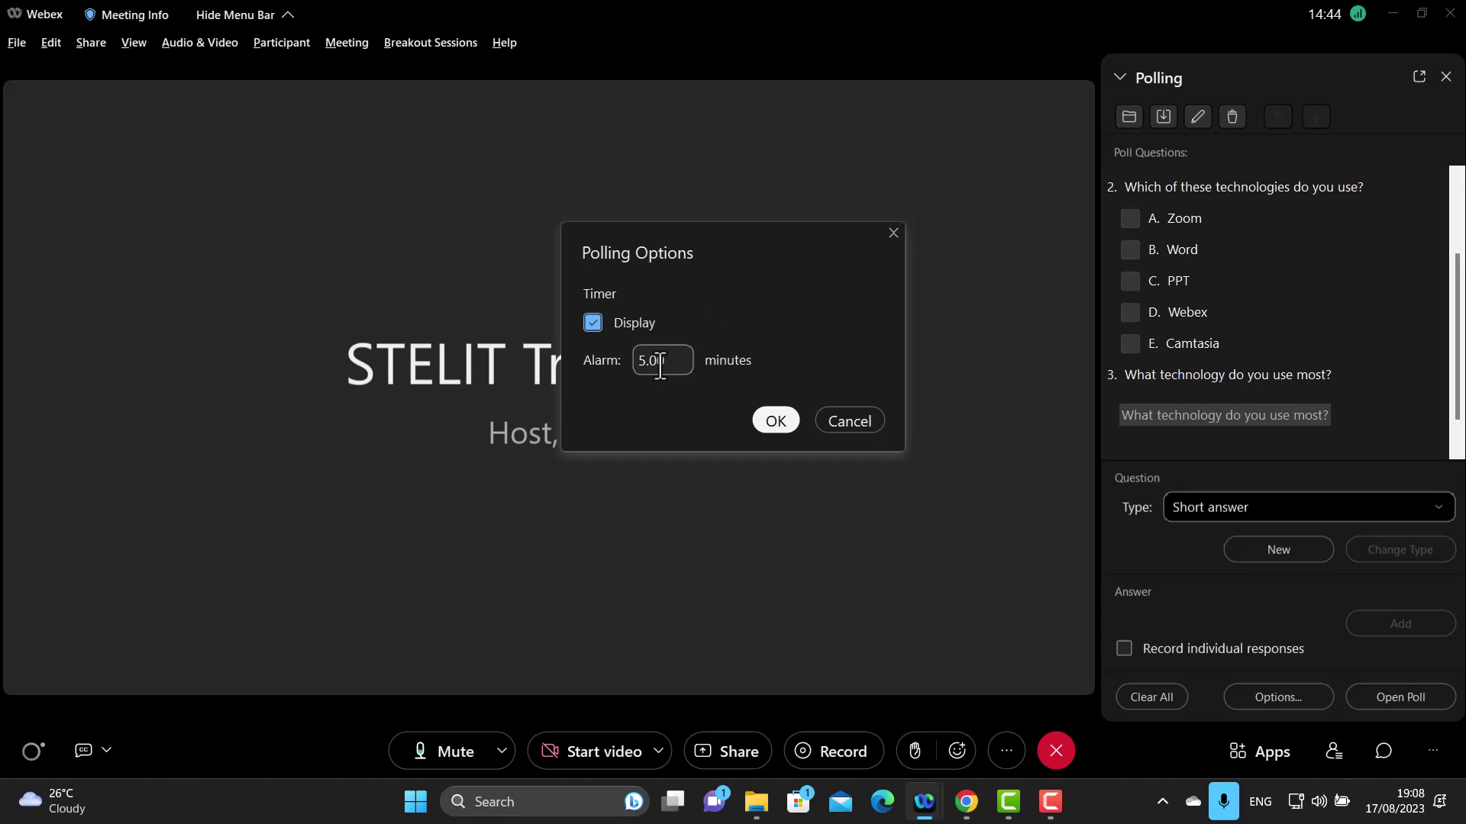
left_click(787, 417)
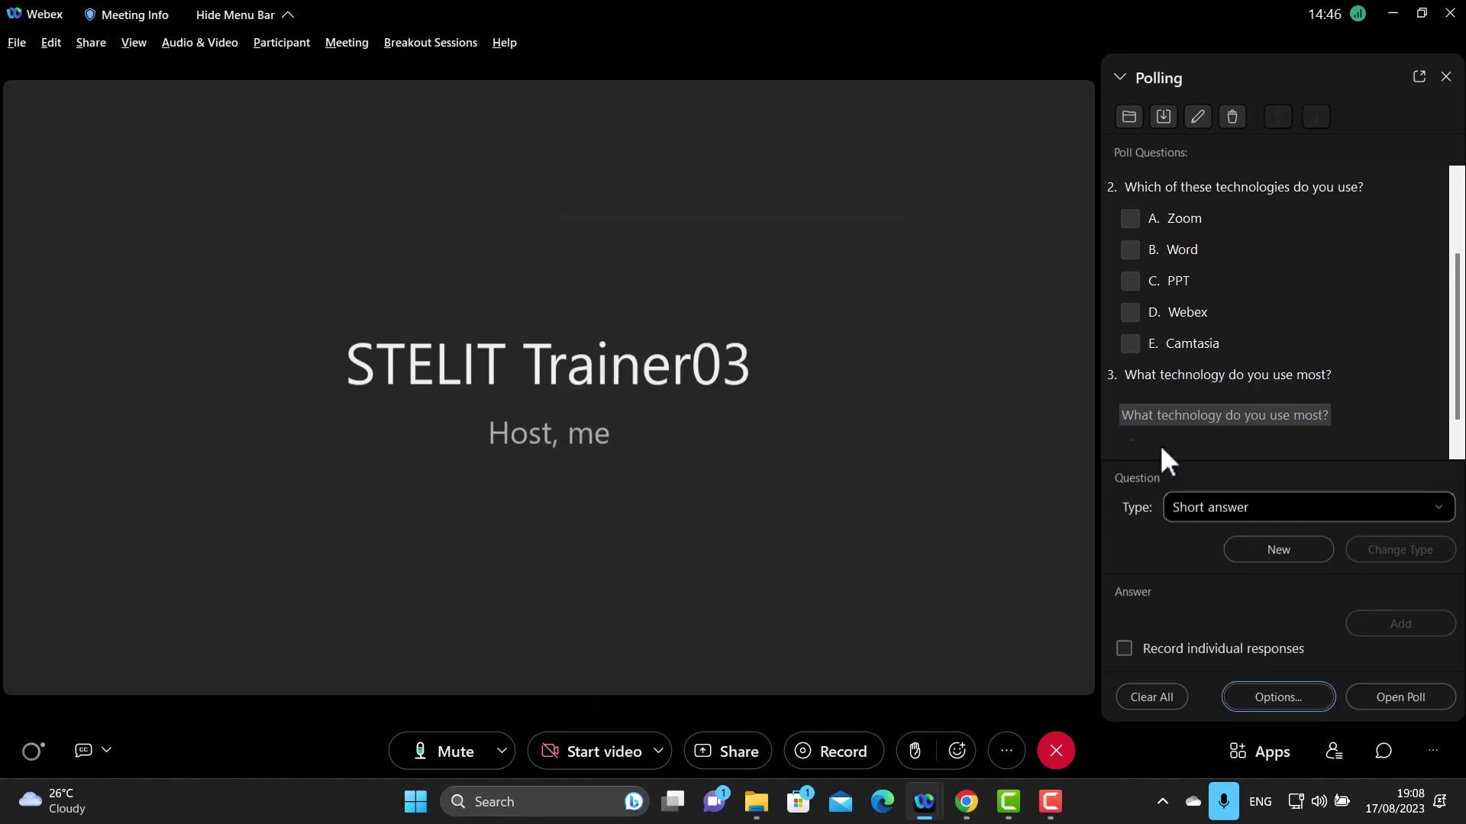
Start the three-question poll for attendees, then close it to end polling.
left_click(1409, 700)
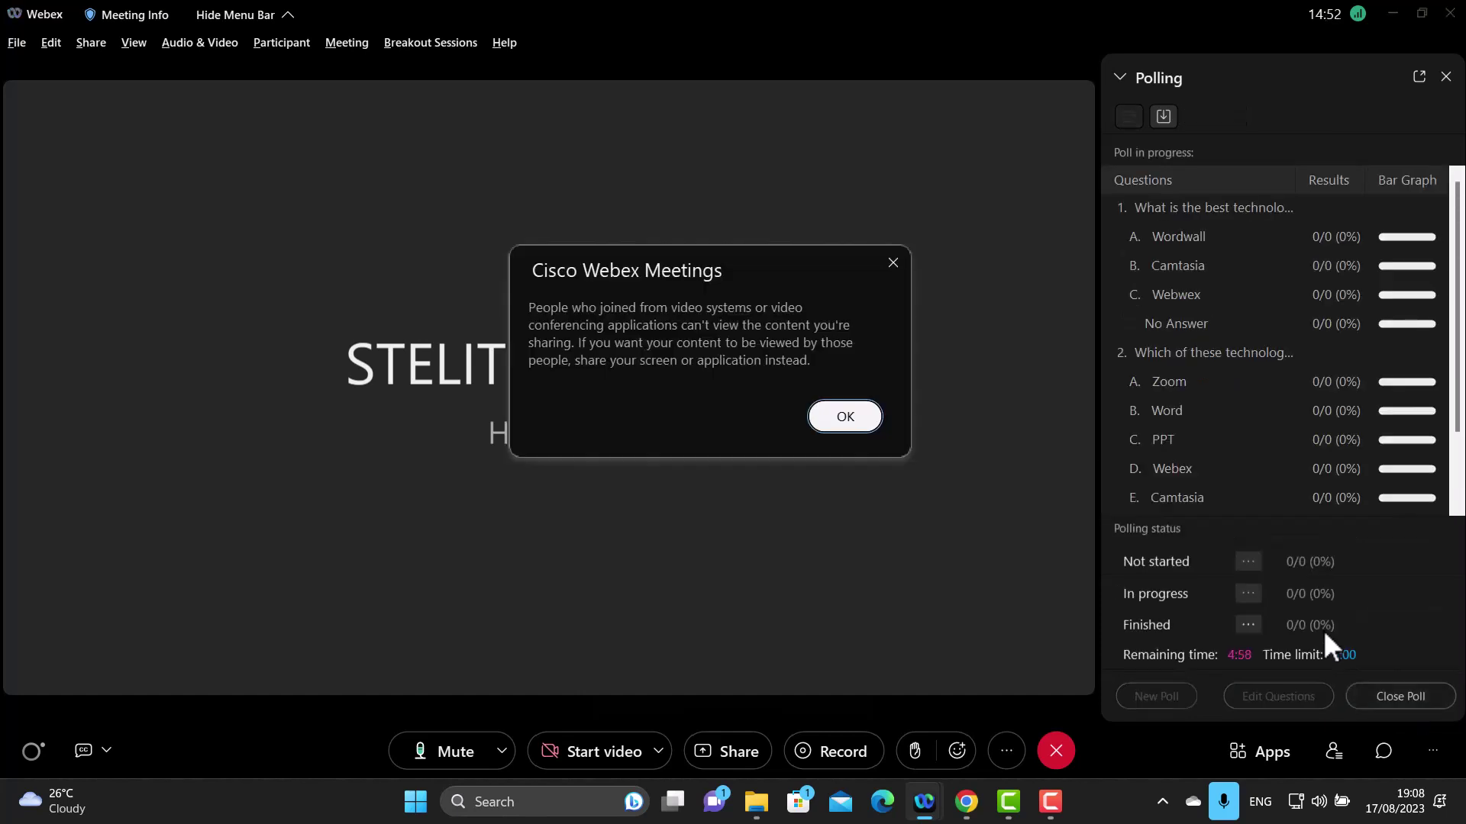
scroll(1456, 343, "down", 3)
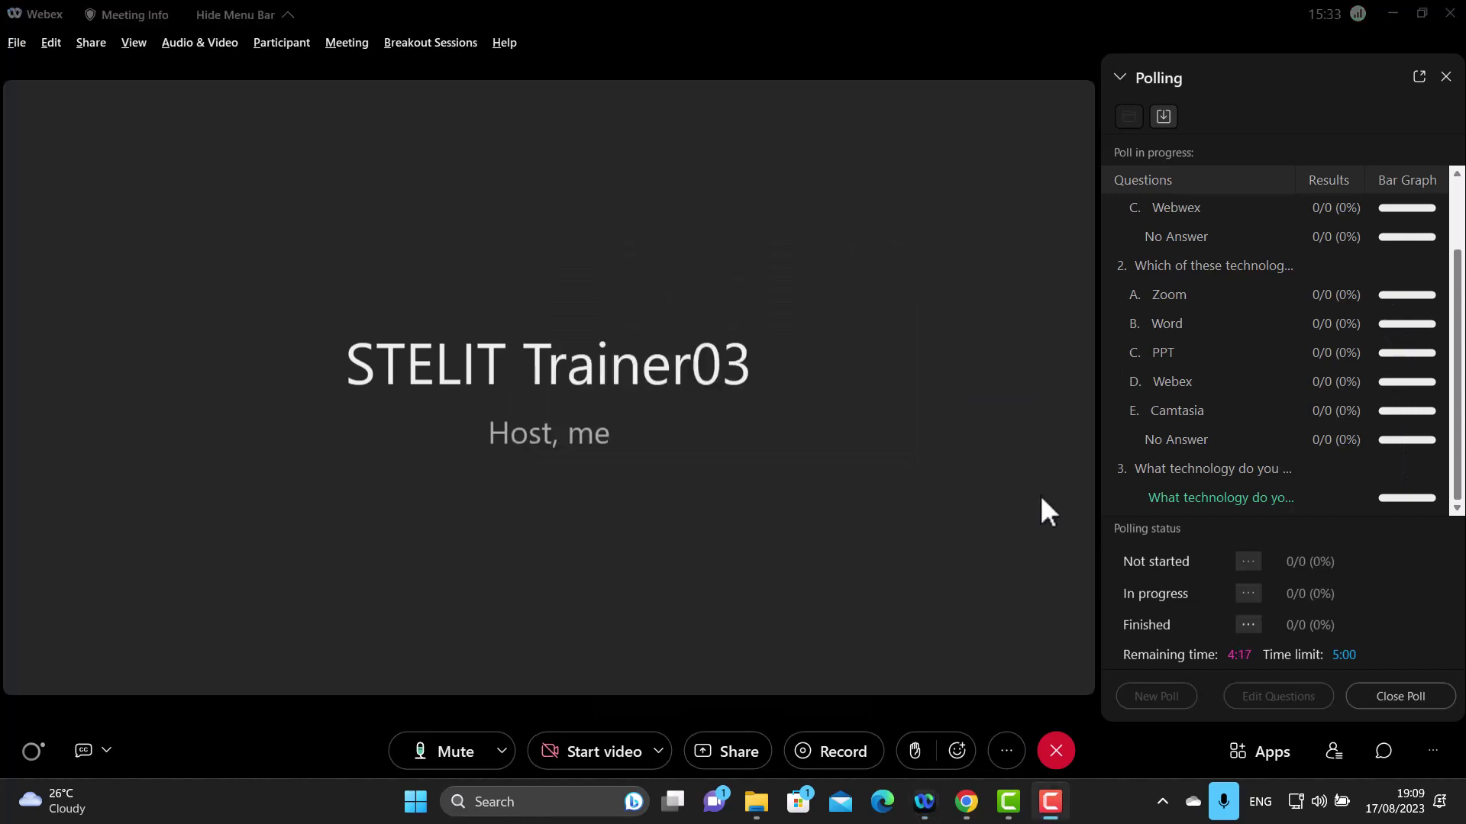
left_click(1404, 698)
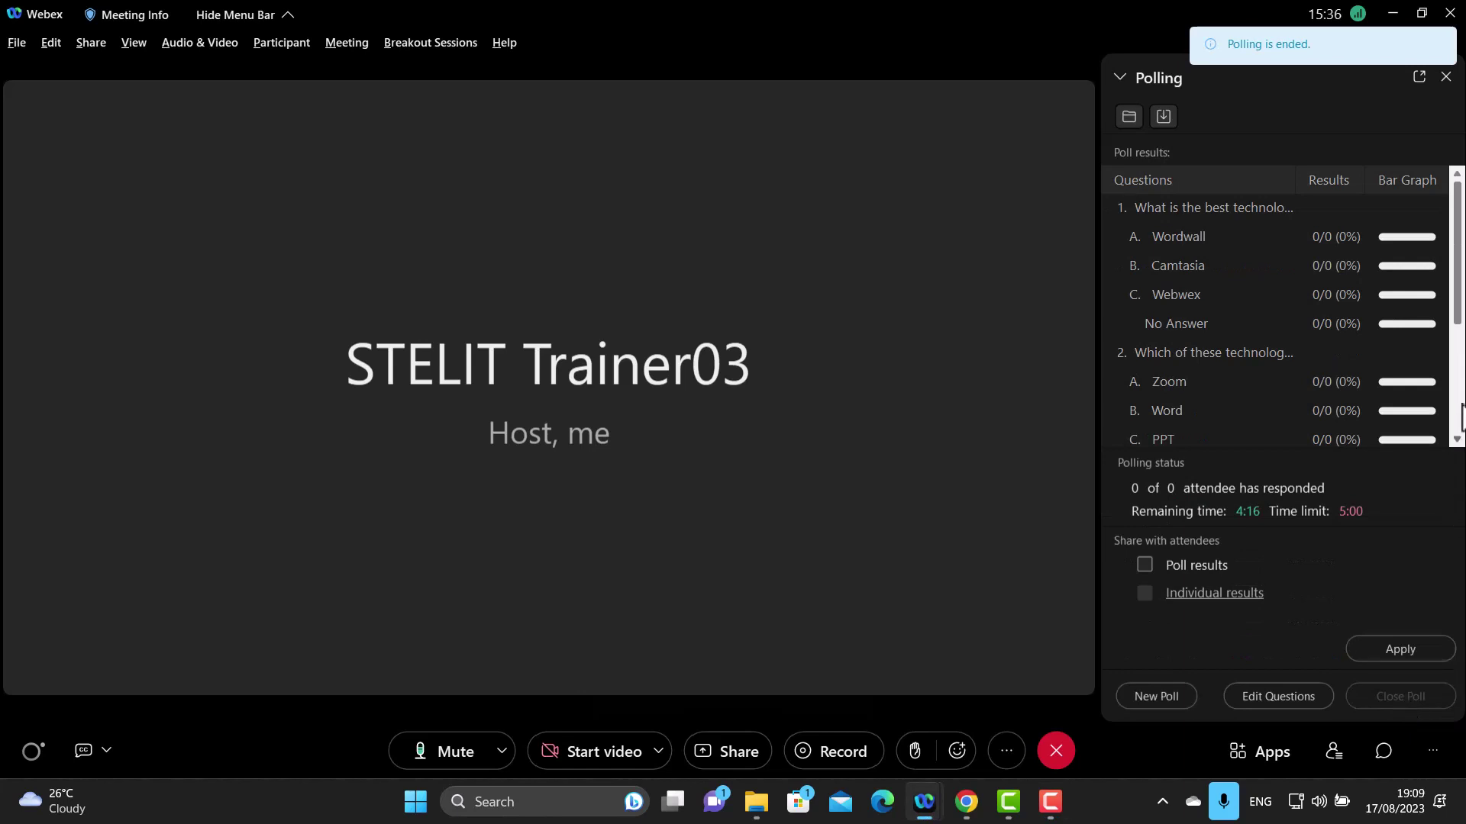
Tick Poll results under Share with attendees, then begin a new poll.
left_click(1146, 566)
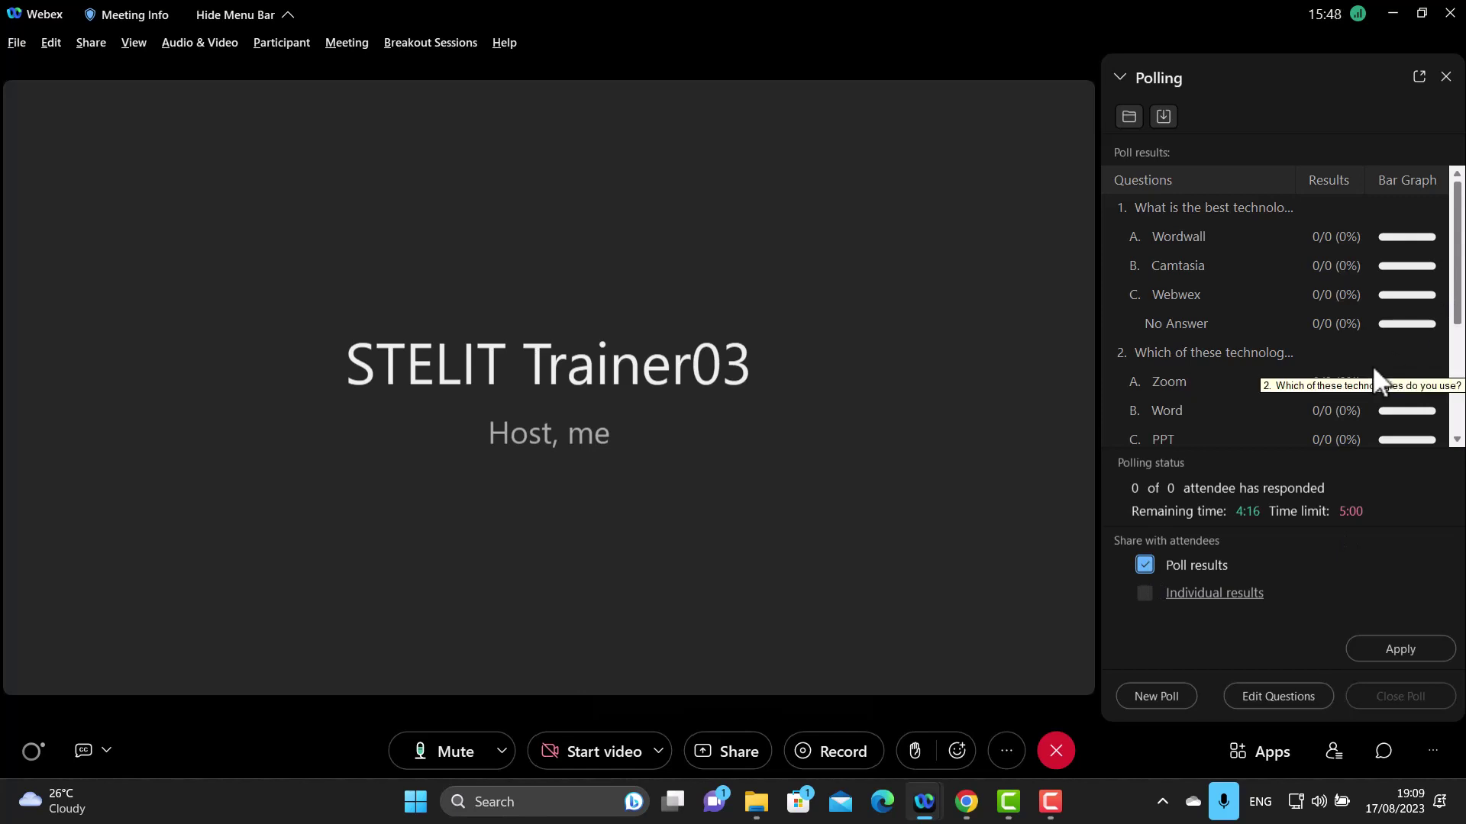
left_click(1153, 697)
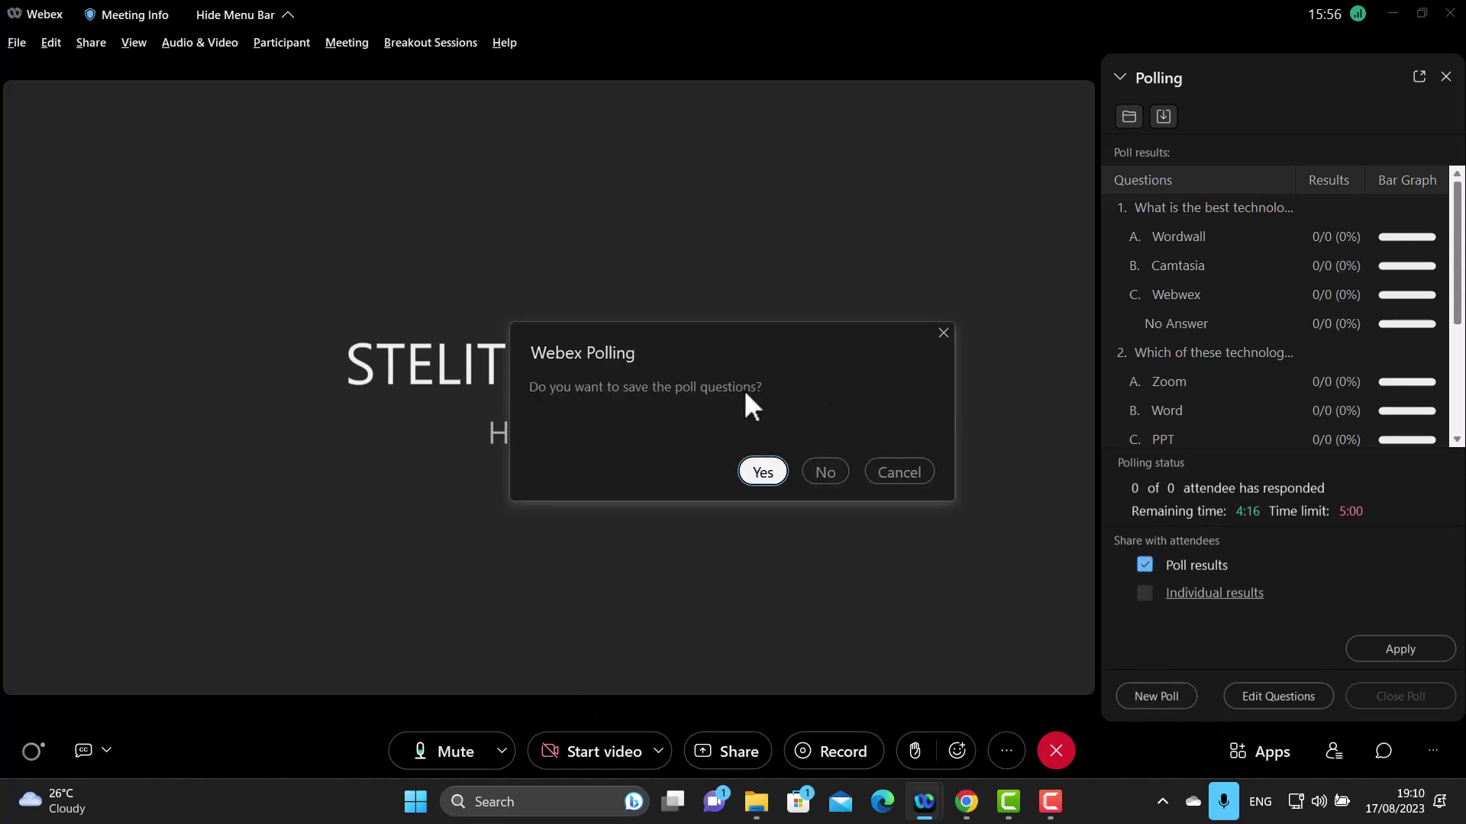
Save the poll questions as TechnologyPoll.atp in the WebexPolls folder.
left_click(762, 471)
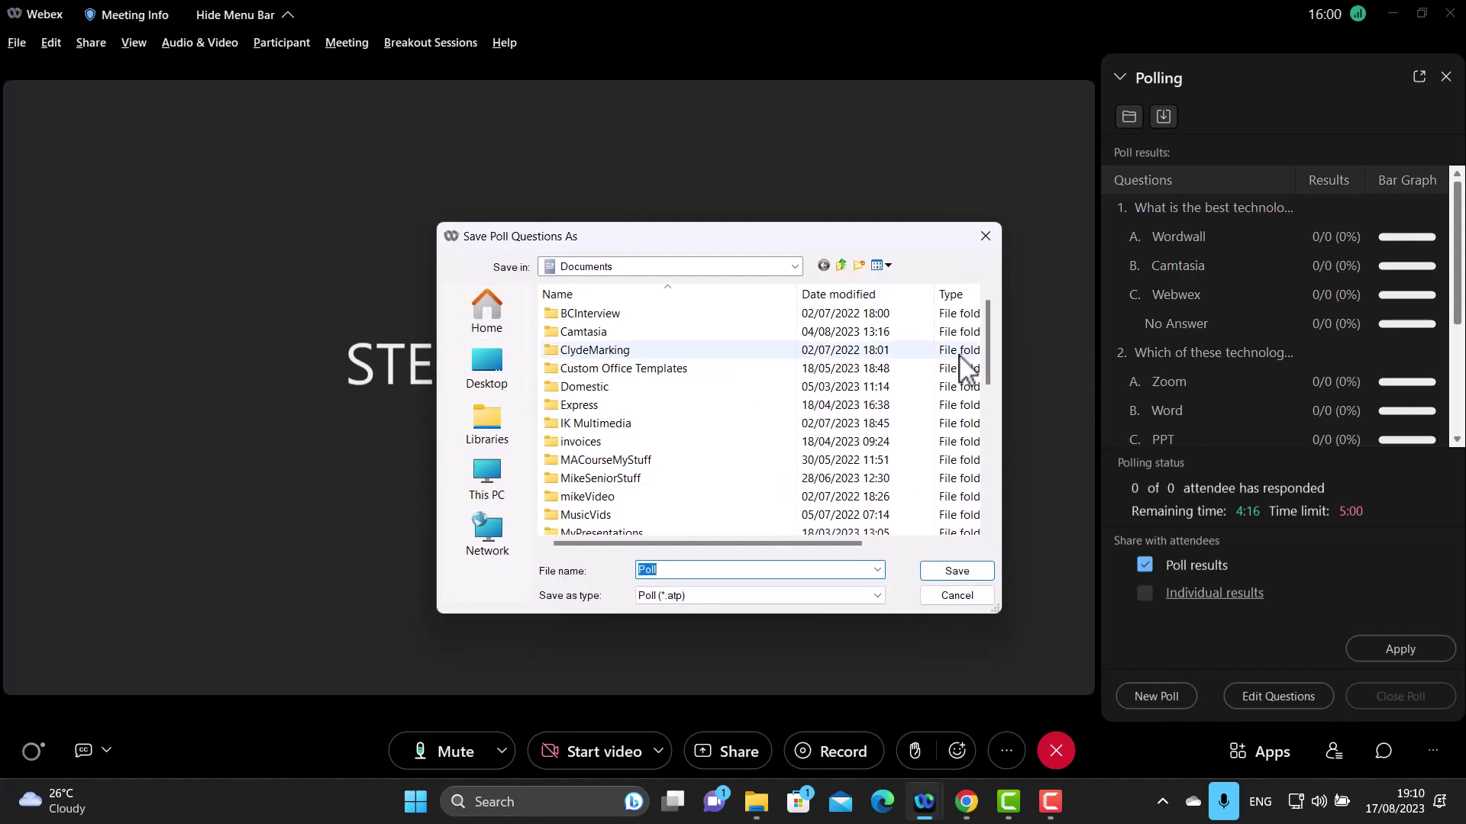
scroll(990, 389, "down", 1)
left_click_drag(989, 389, 986, 506)
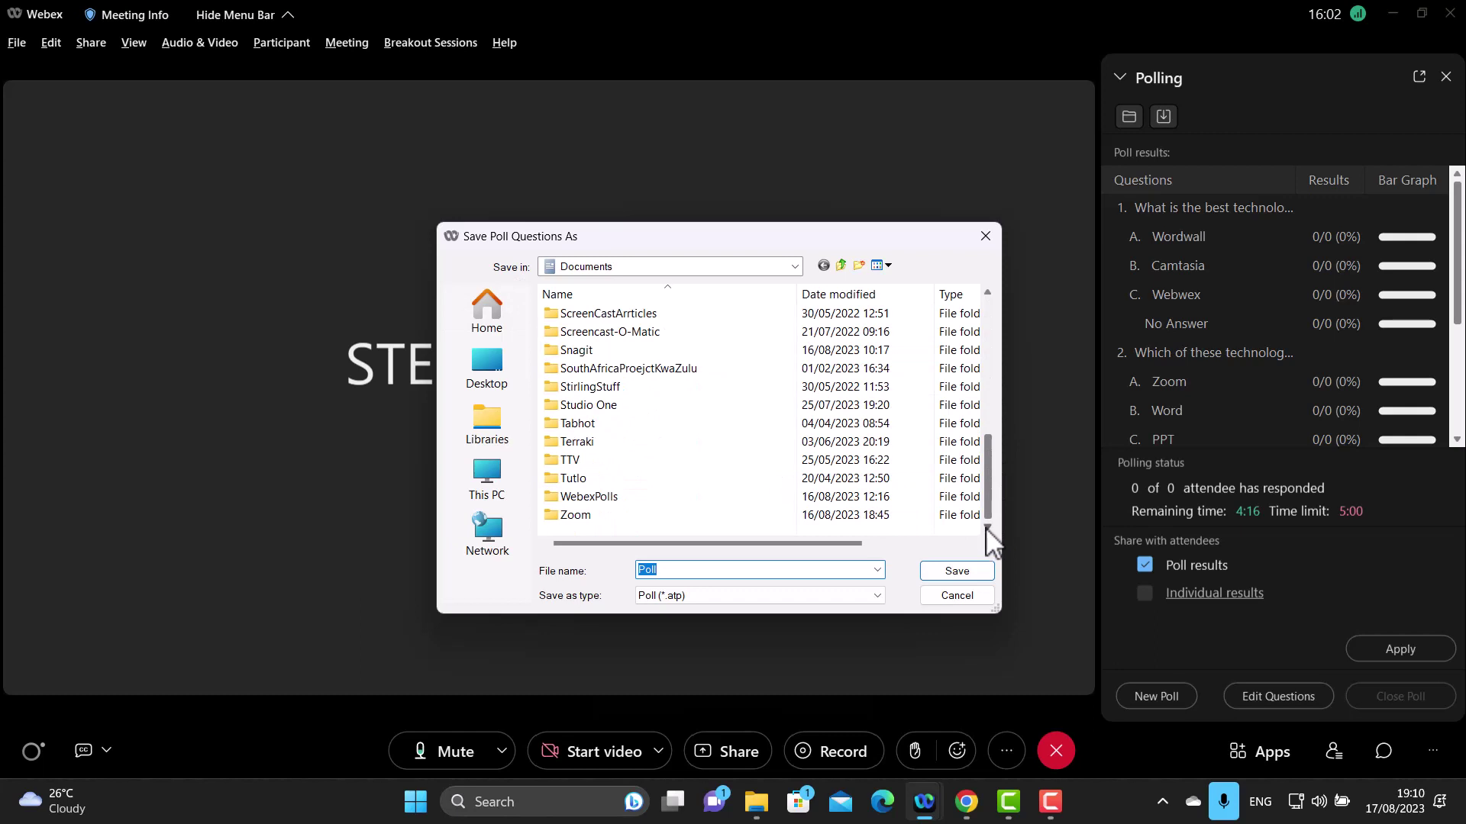
double_click(600, 503)
double_click(672, 569)
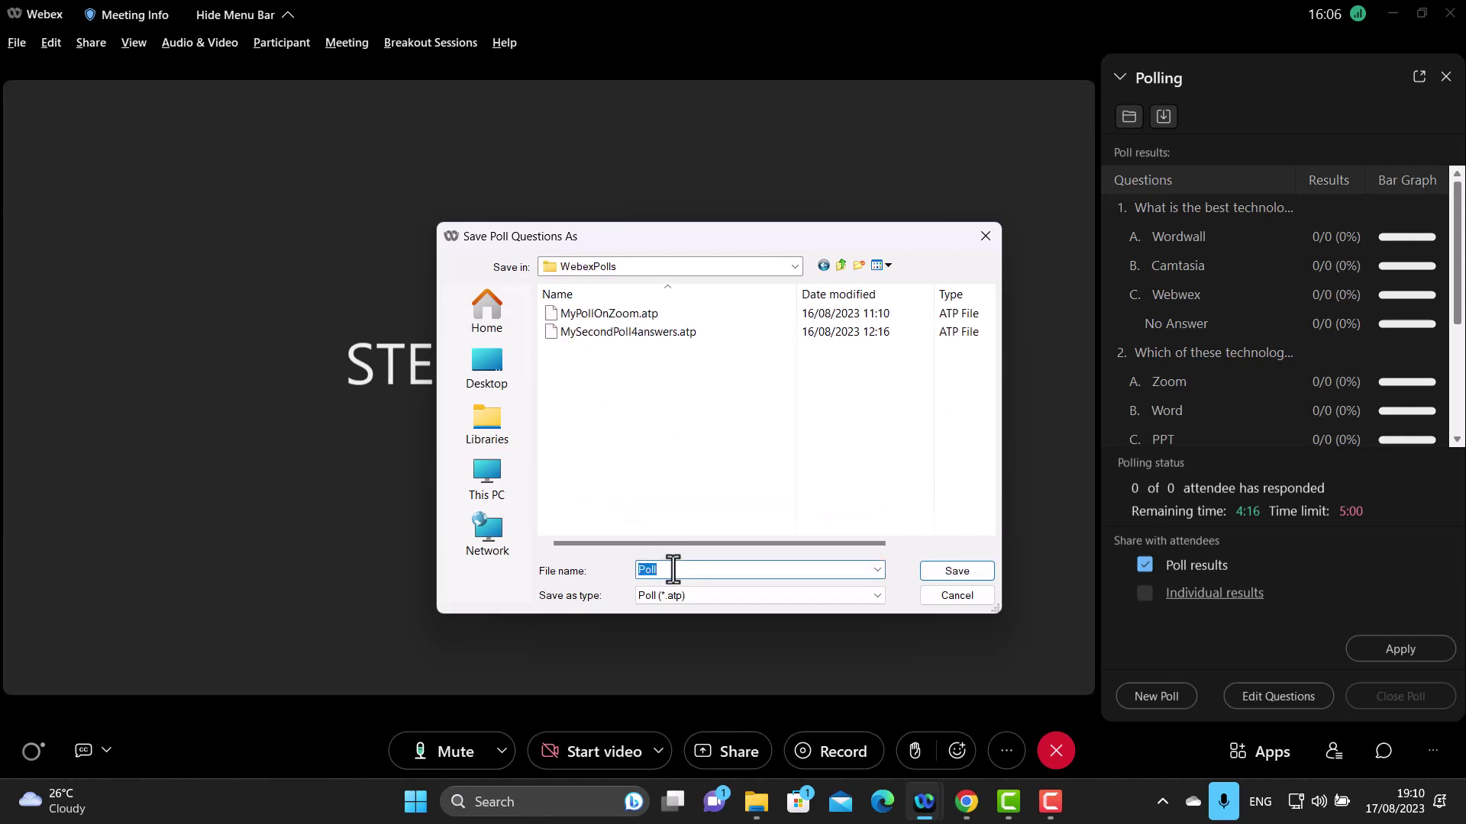
type("Tecno")
key("BackSpace")
key("BackSpace")
type("hnologyPo")
left_click(959, 572)
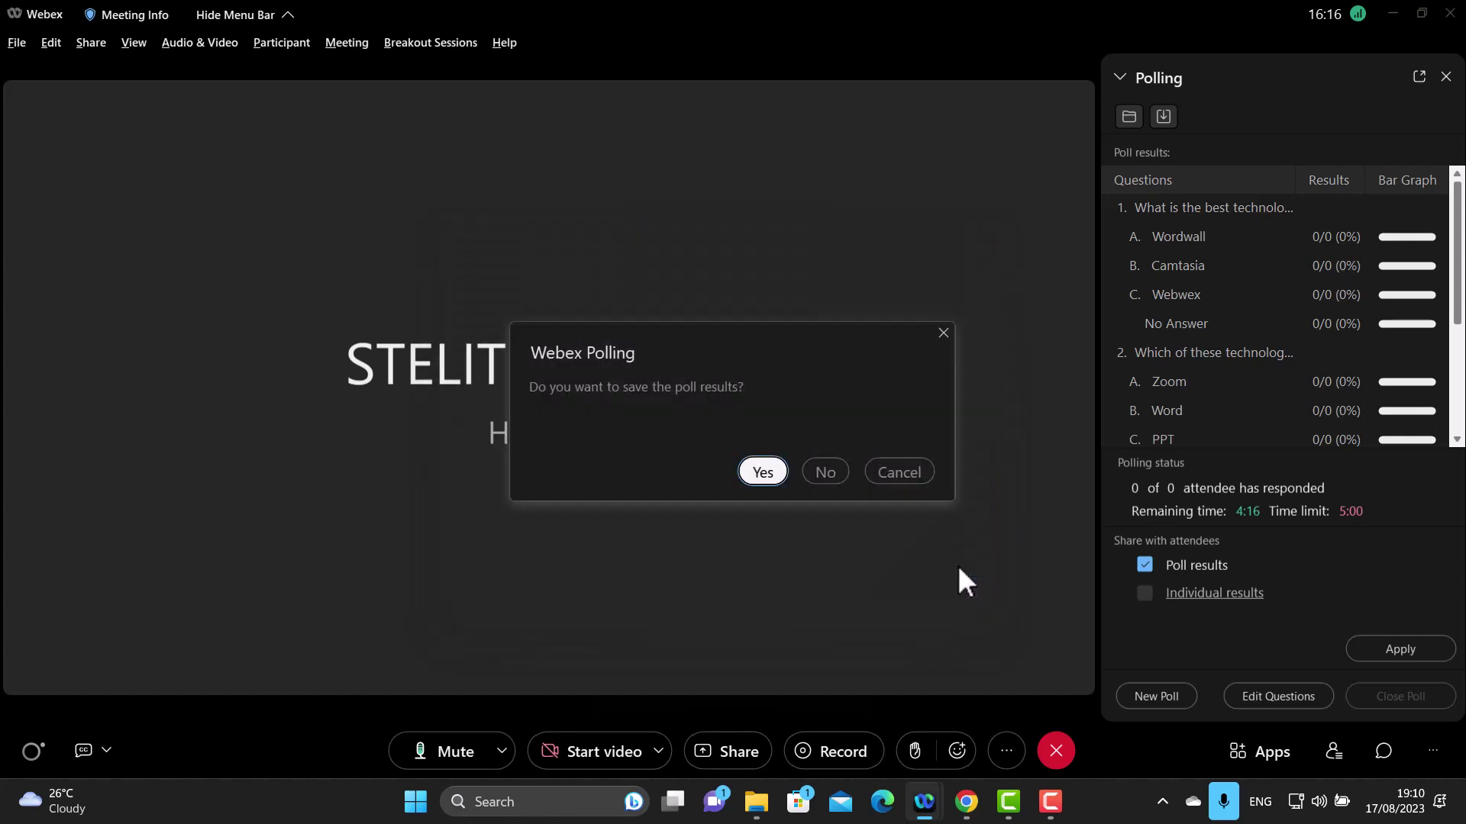
Save the poll results as the text file PollResultsTechnology in WebexPolls.
left_click(761, 476)
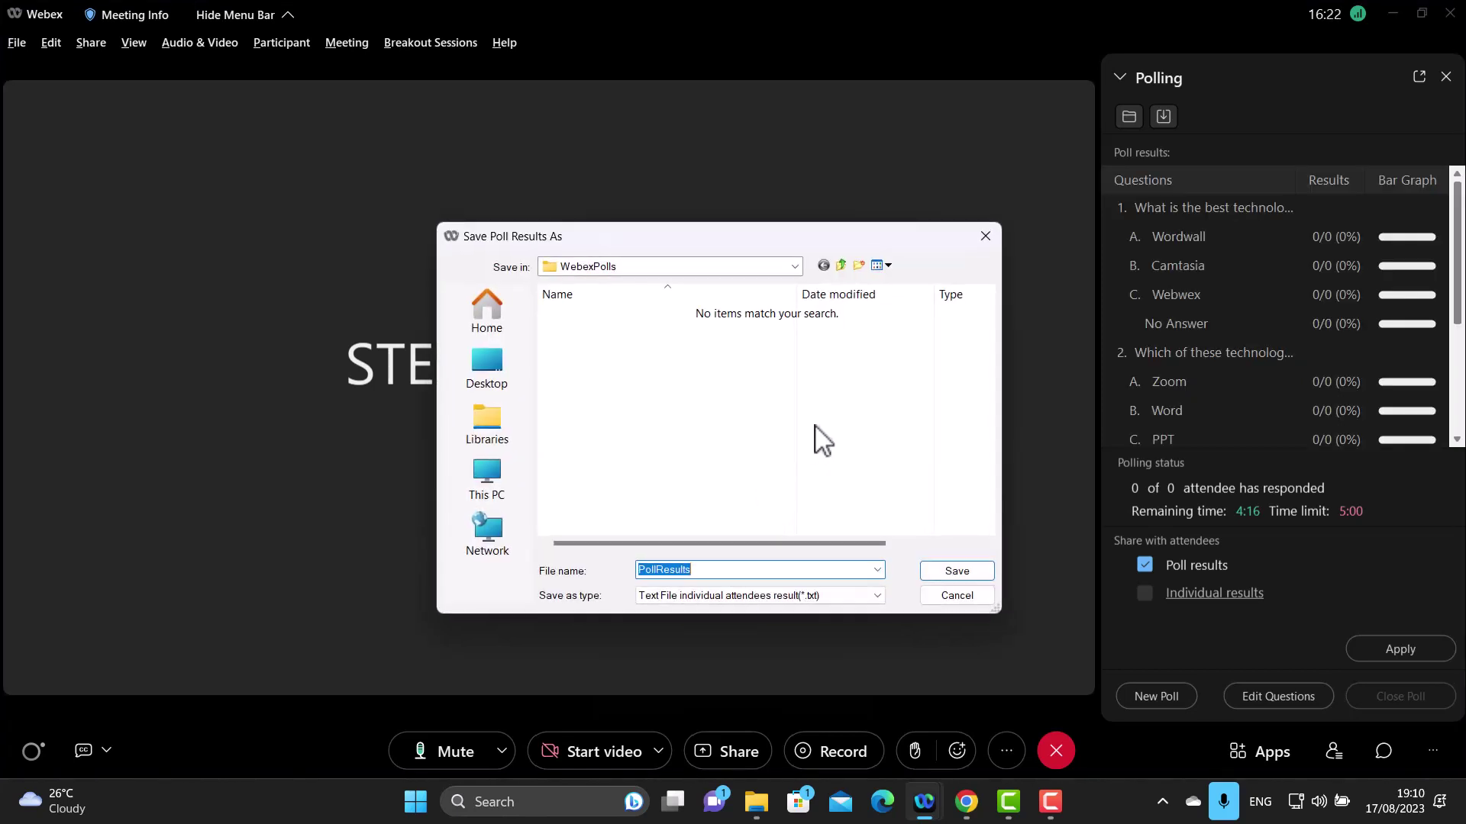
left_click(703, 569)
type("Te")
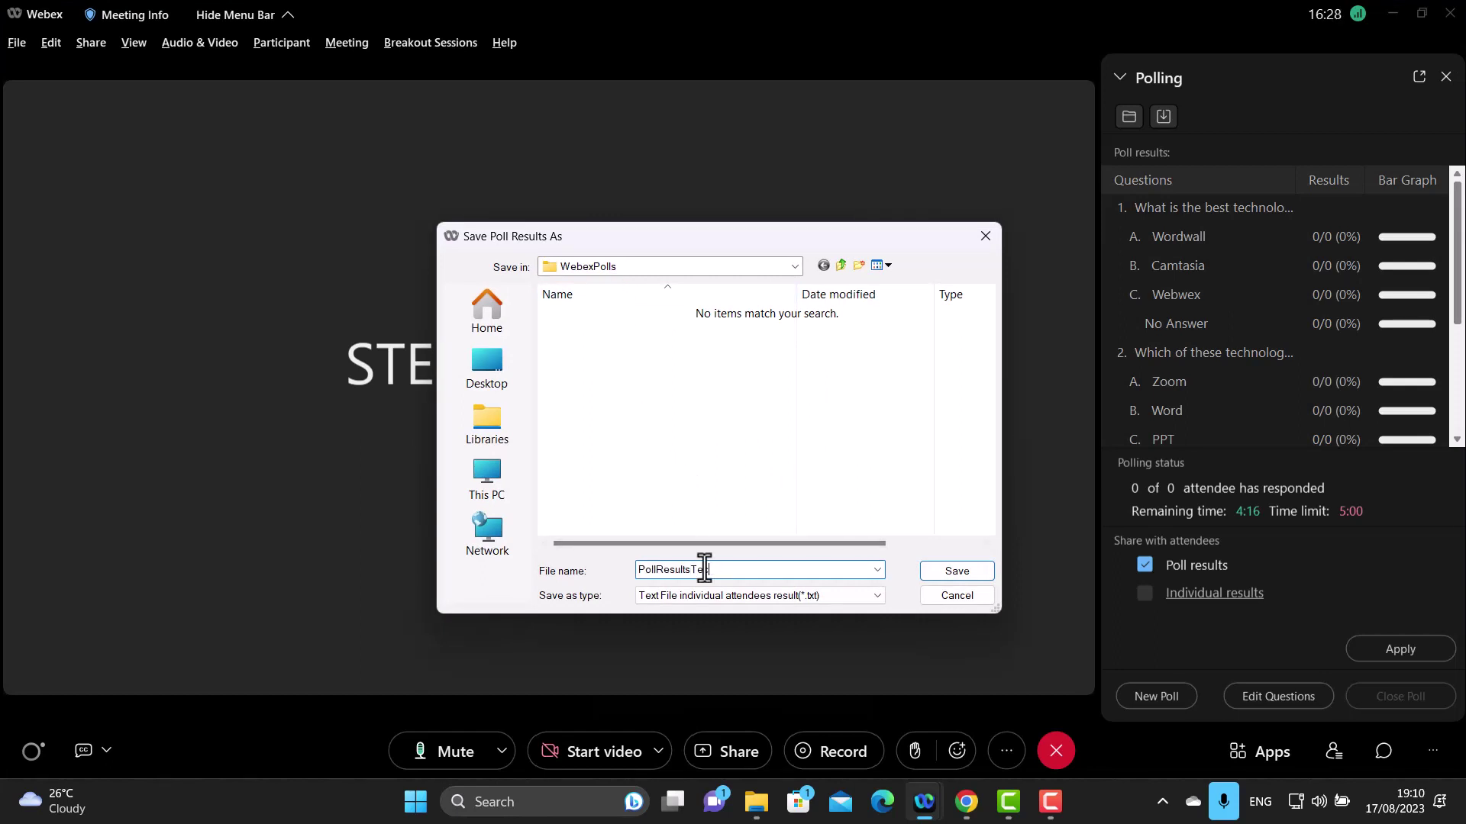
type("sthnology")
left_click(959, 574)
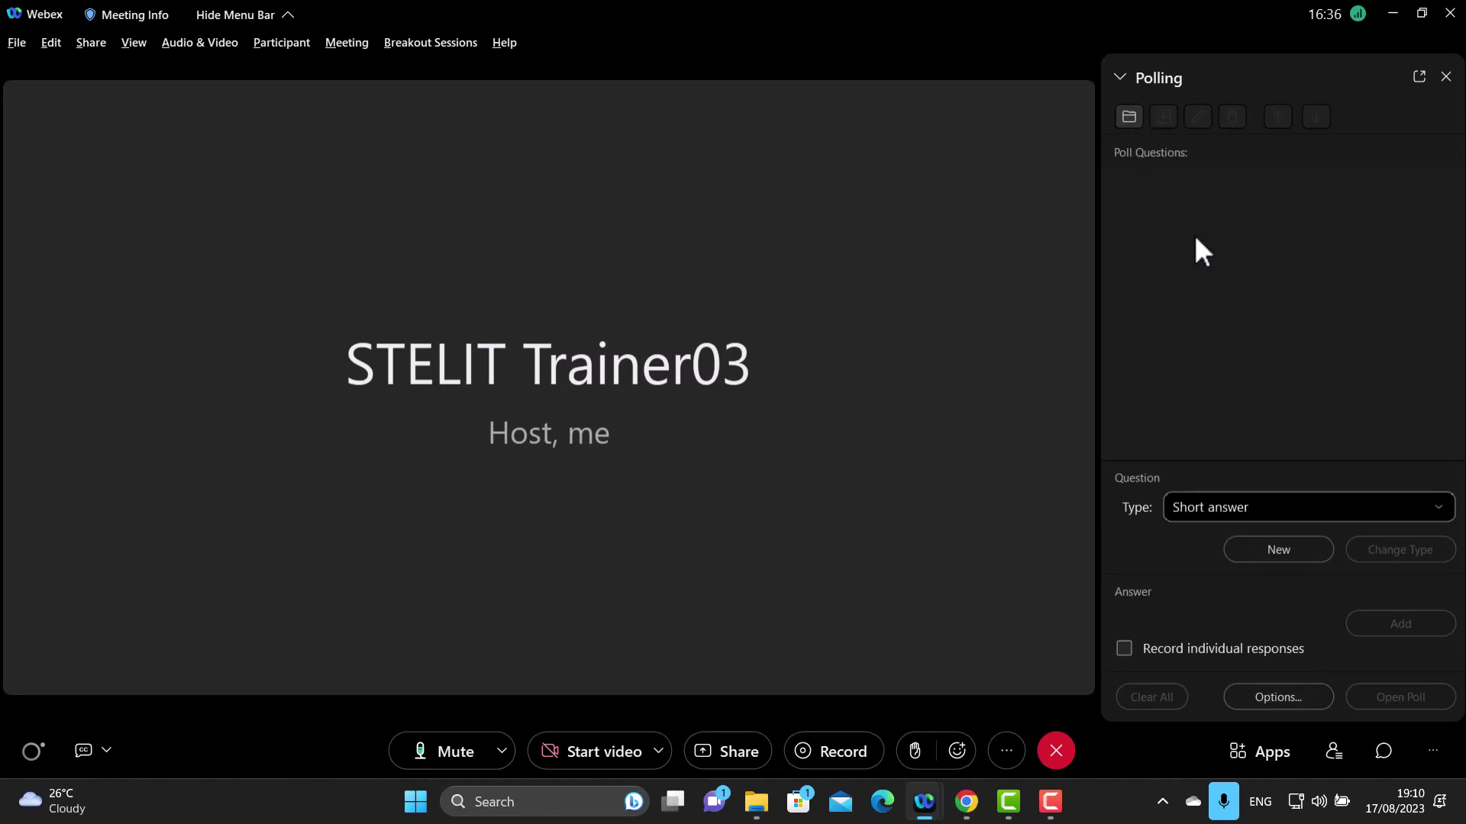
Load MySecondPoll4answers.atp from WebexPolls into the polling panel.
left_click(1132, 114)
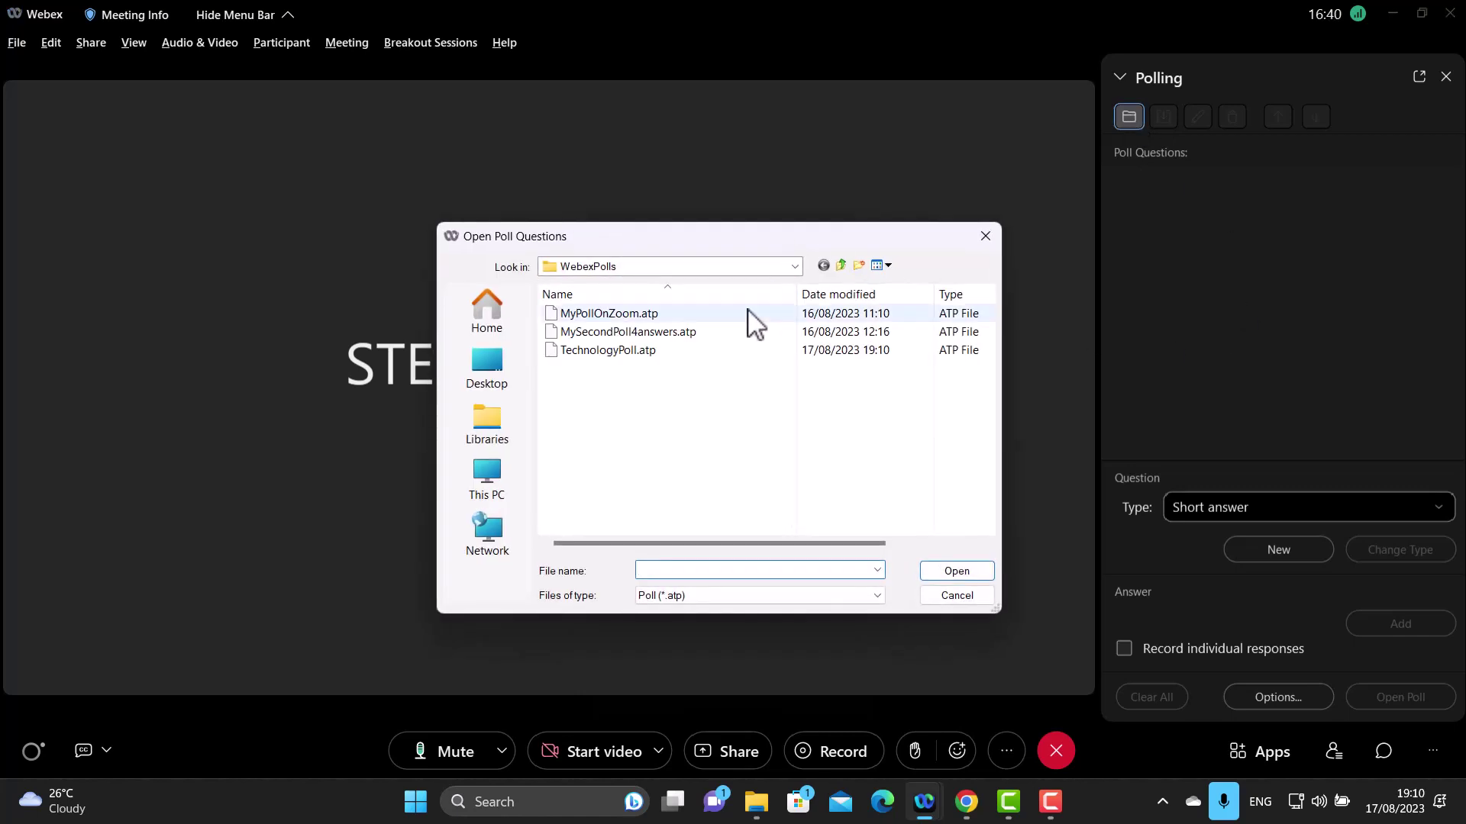
left_click(580, 335)
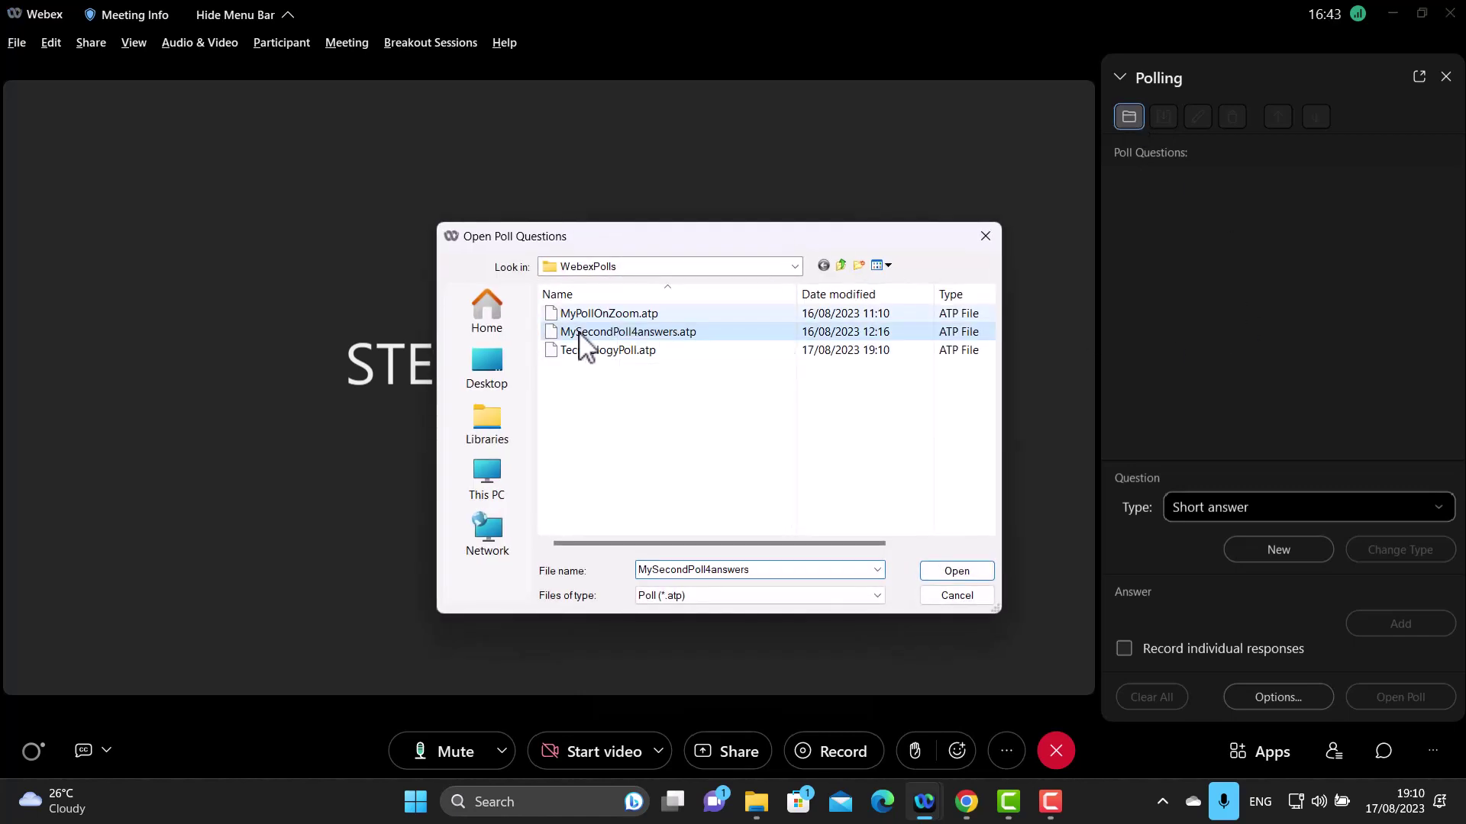
left_click(955, 574)
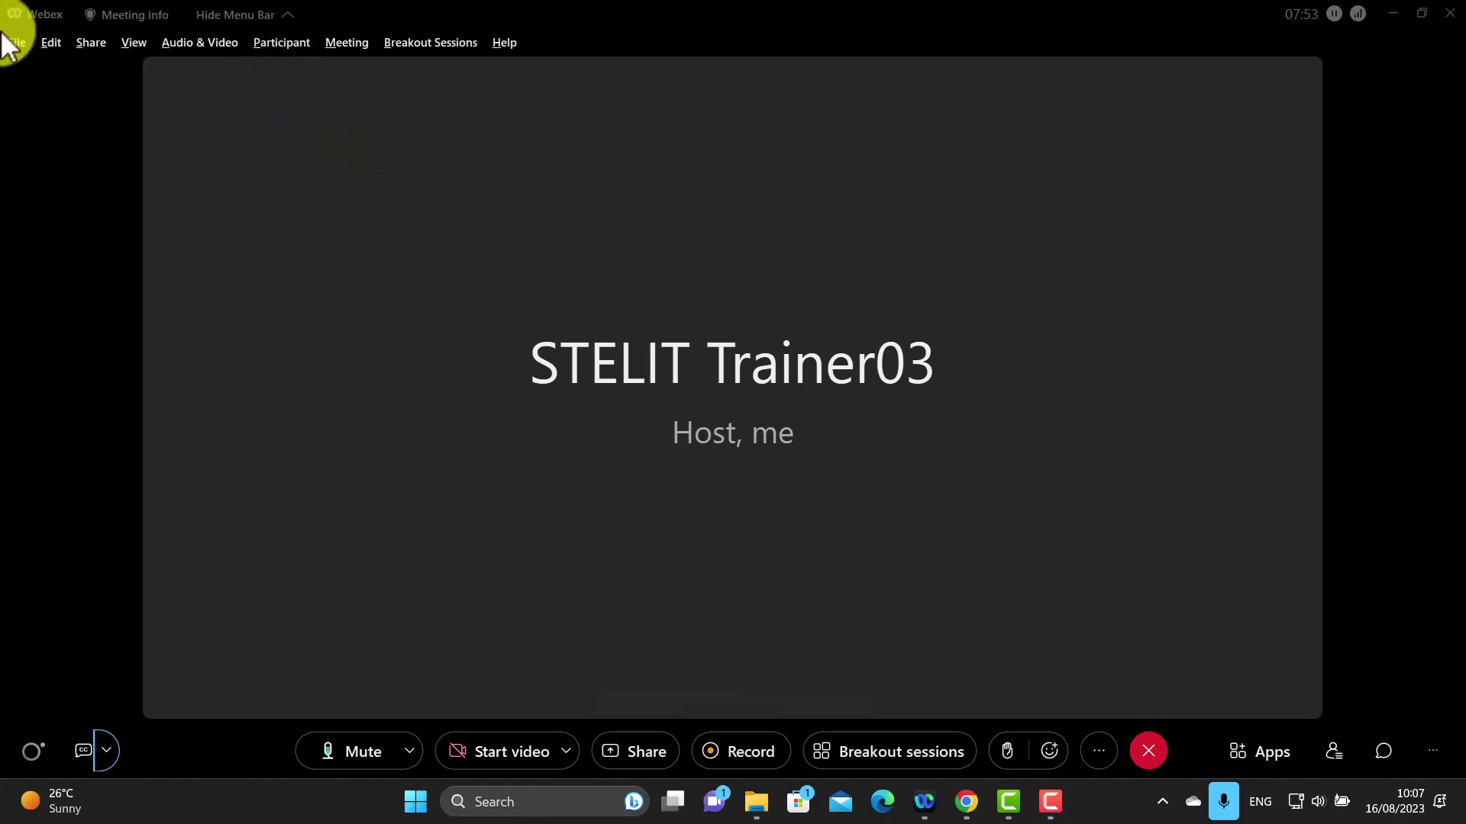
Uncheck Anyone Can Share in the Participant menu, then reopen the menu to confirm.
left_click(268, 45)
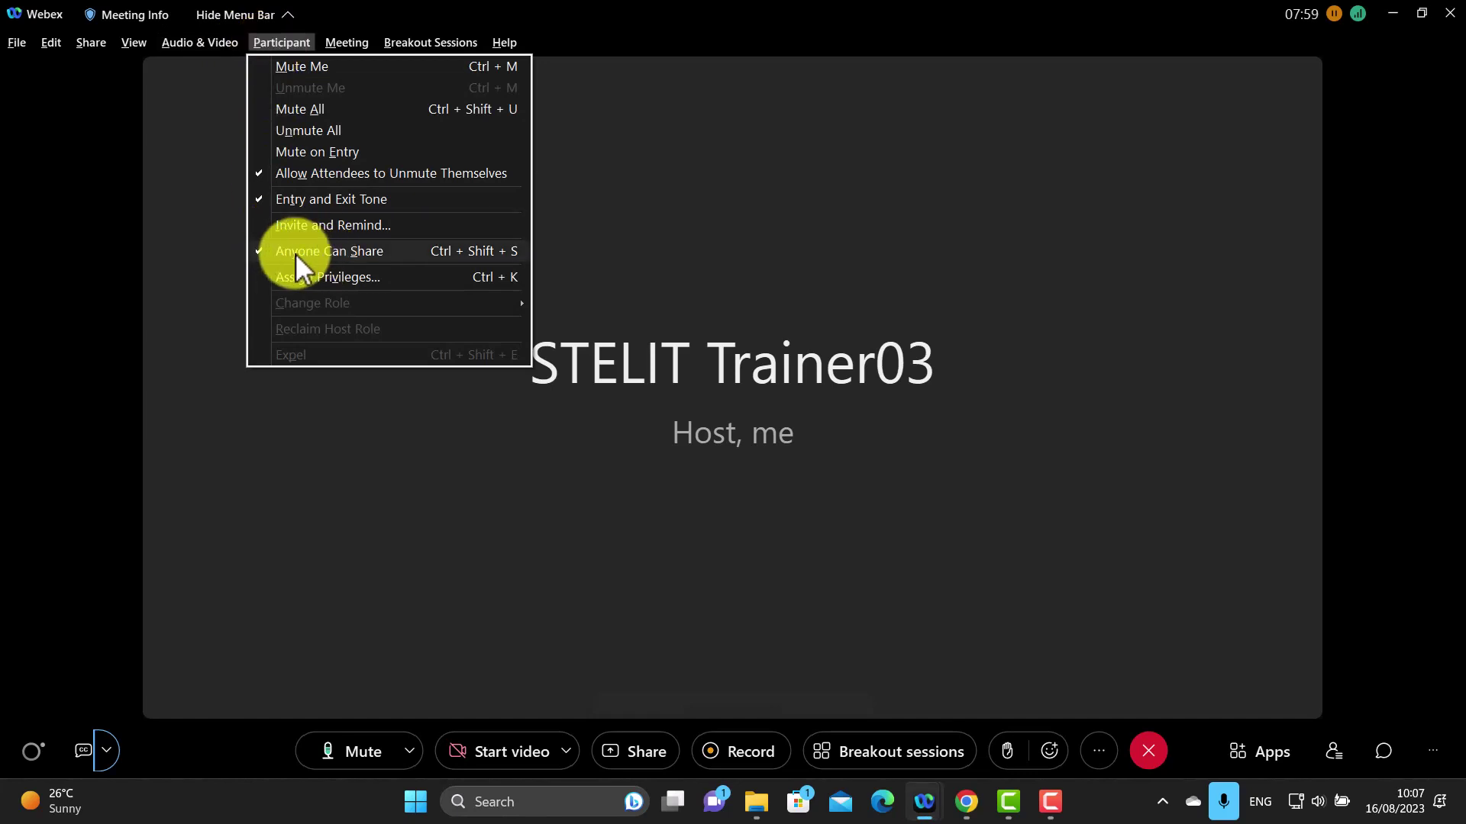
left_click(349, 253)
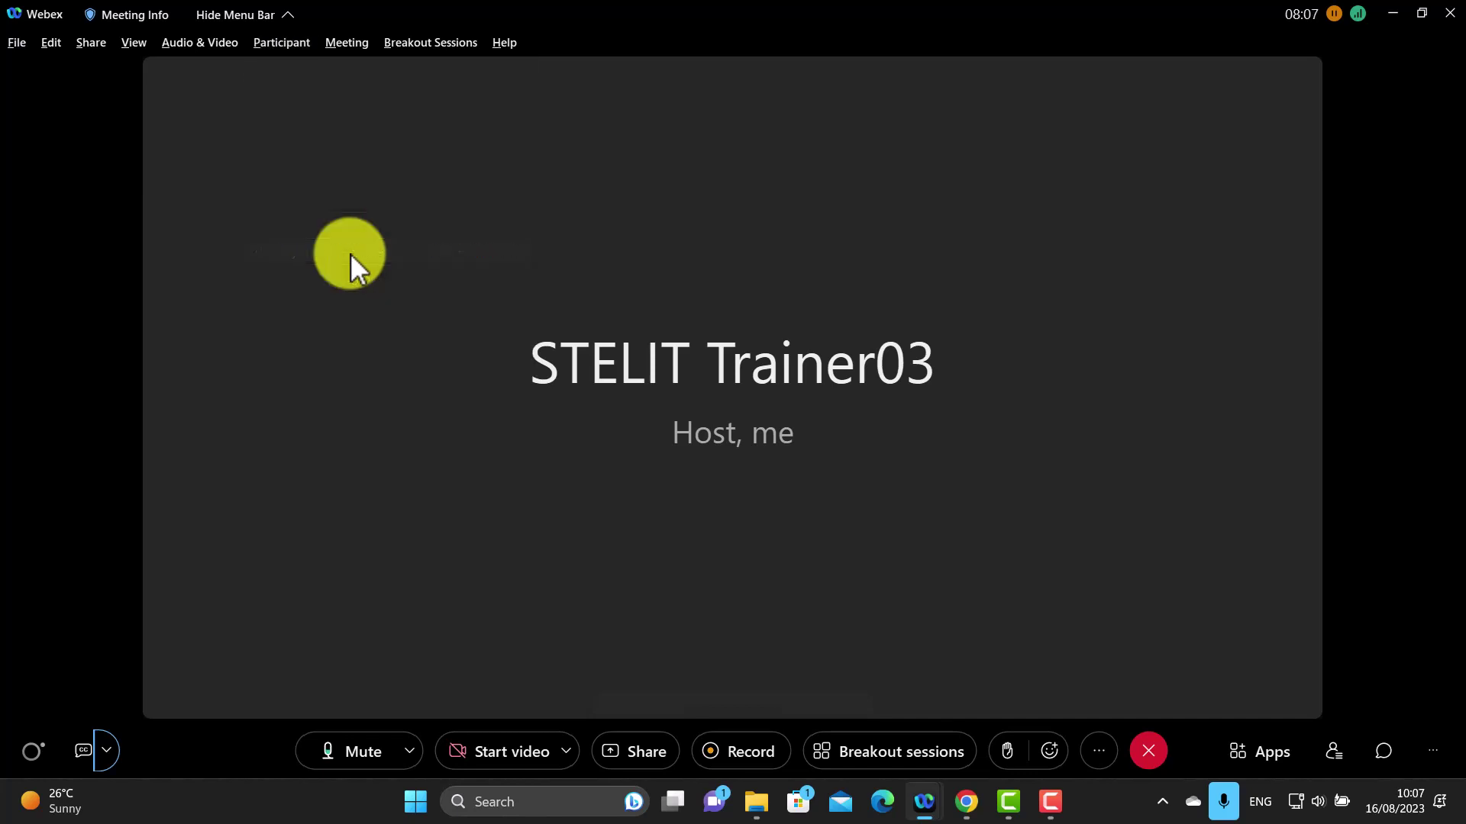
left_click(281, 49)
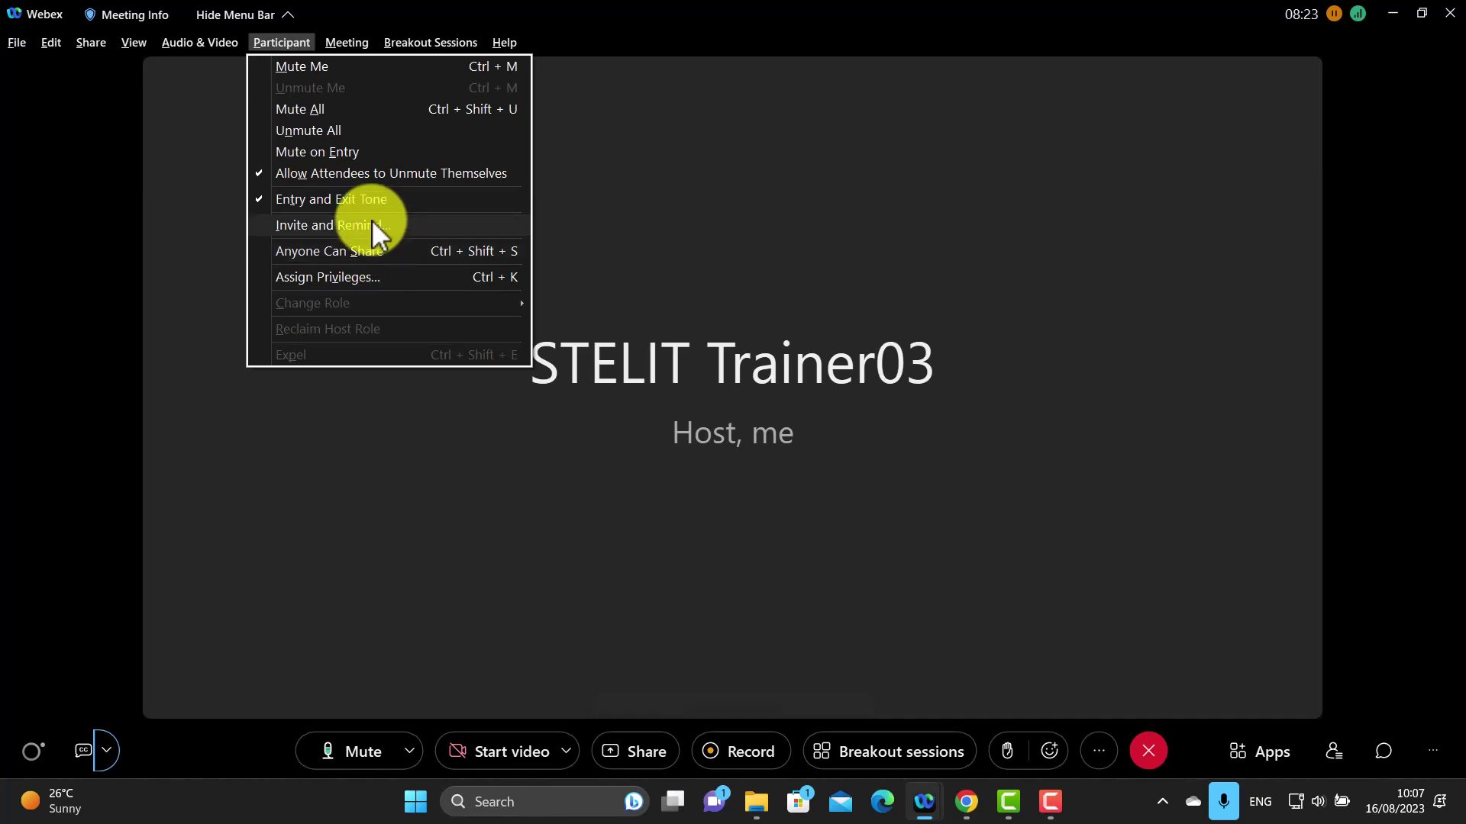
left_click(359, 255)
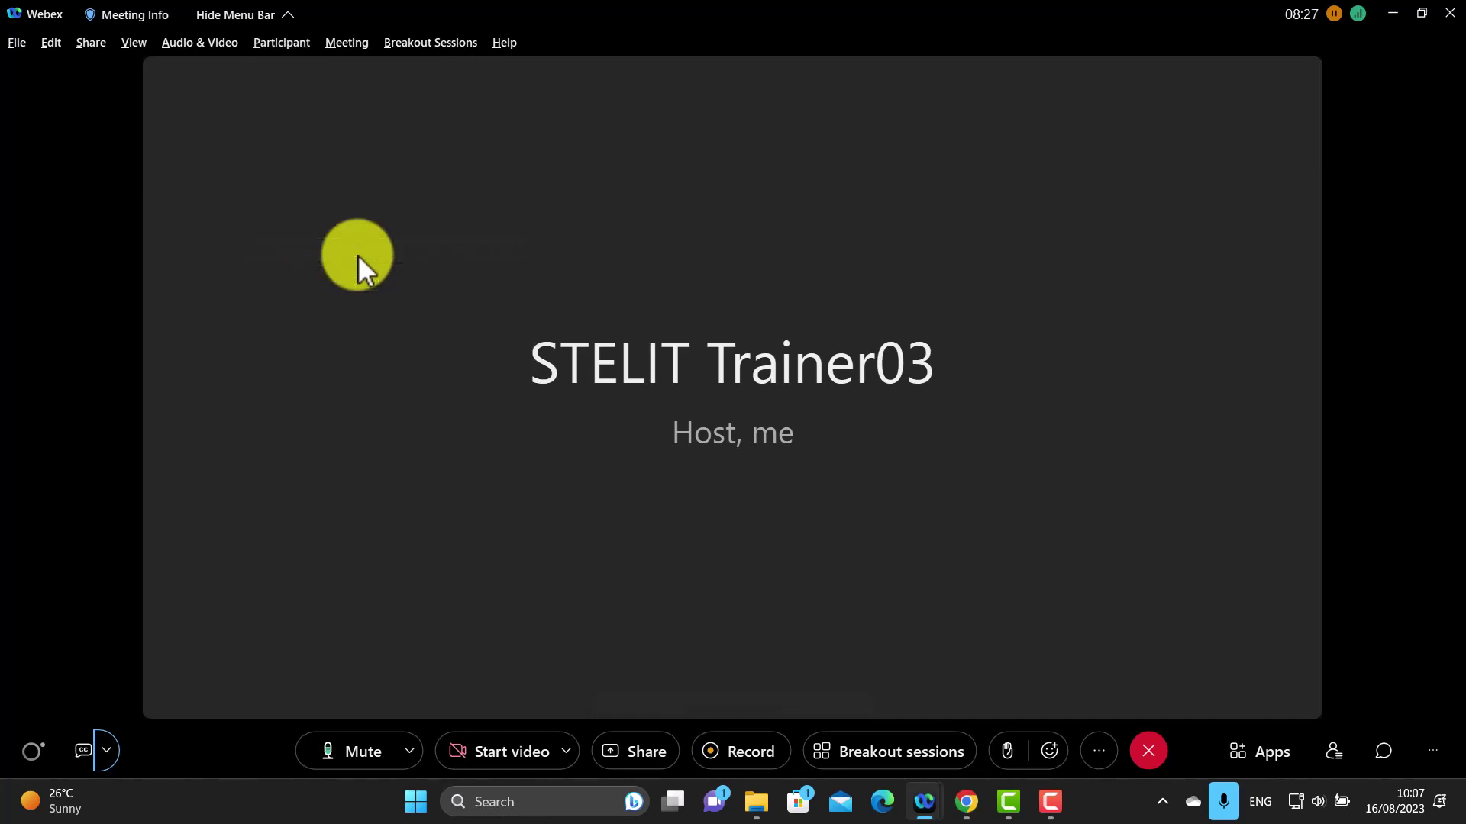
Show the Participants panel with the host and one guest waiting in the lobby.
left_click(294, 45)
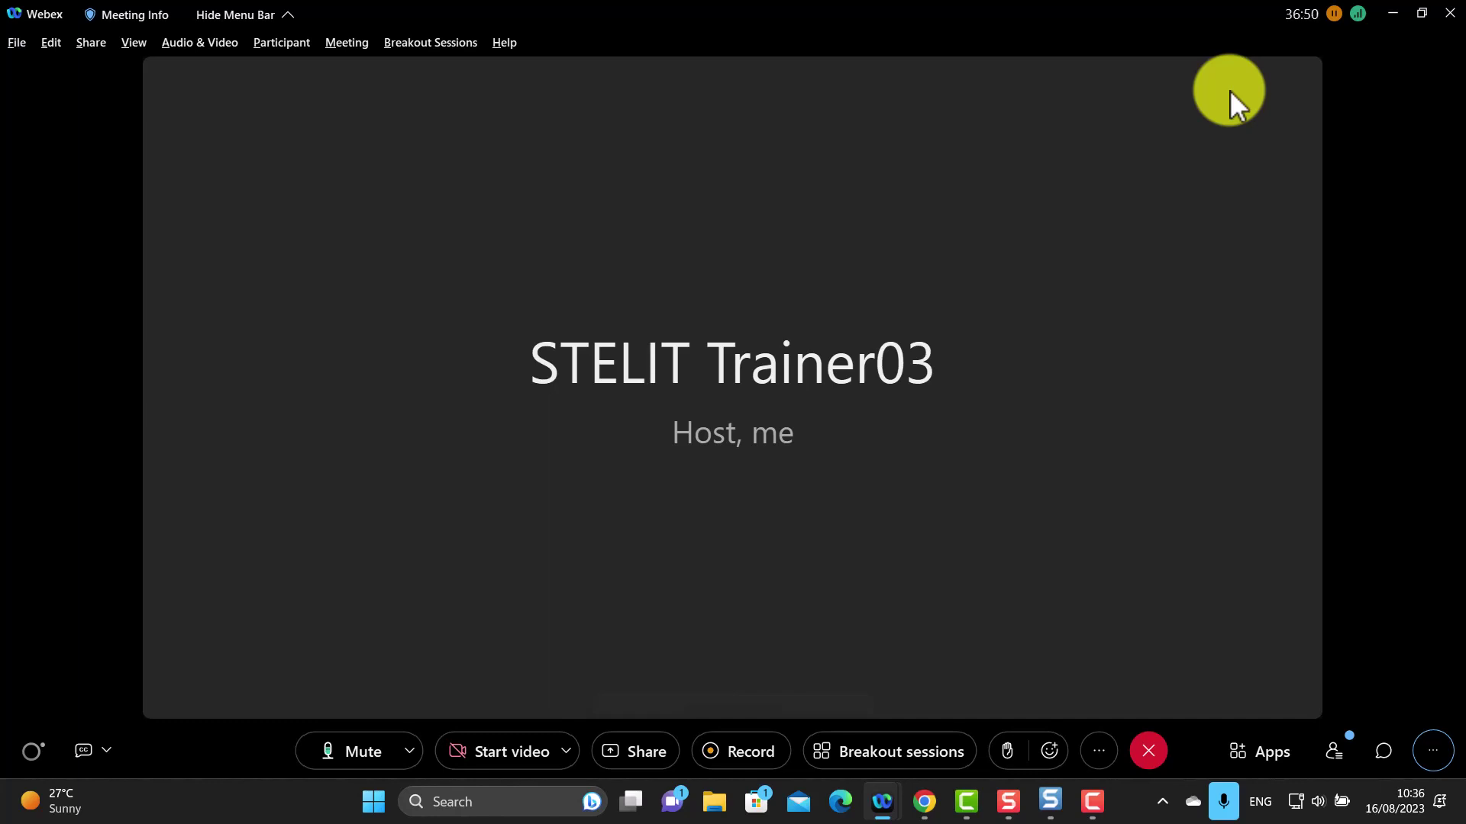
left_click(1339, 745)
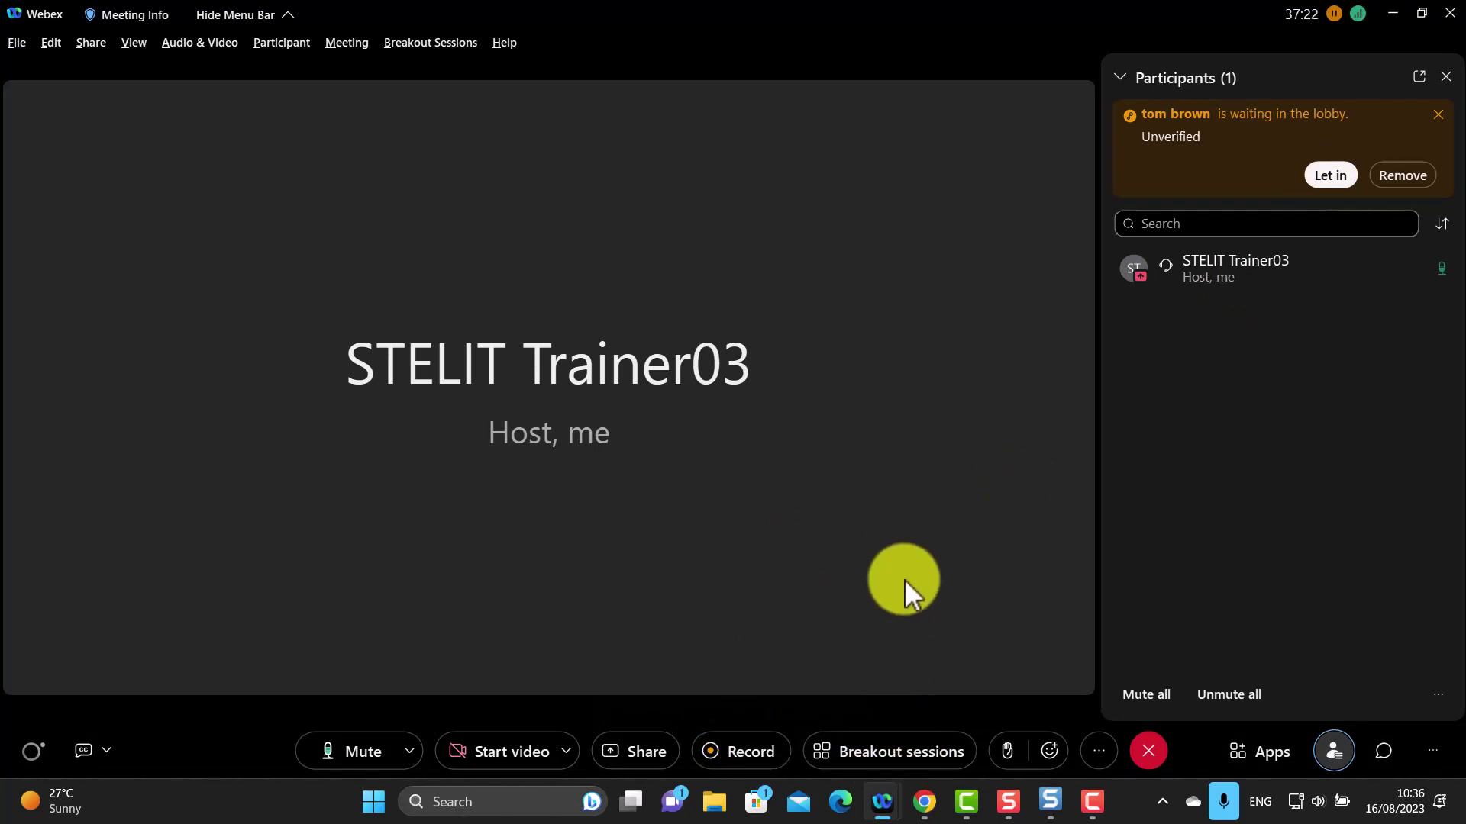
Toggle Anyone Can Share, then let the waiting lobby guest into the meeting.
left_click(264, 44)
left_click(325, 252)
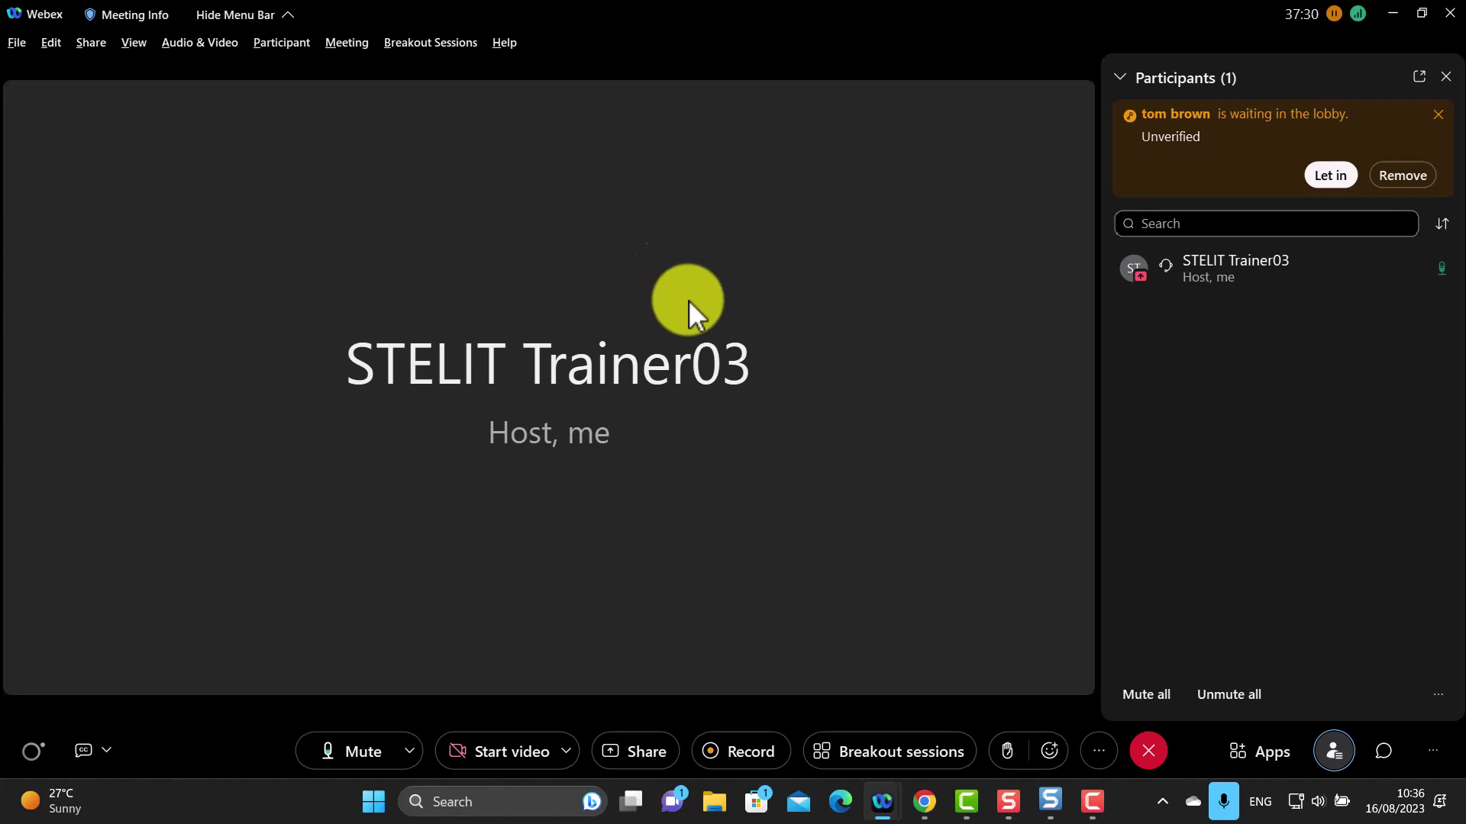
left_click(1329, 175)
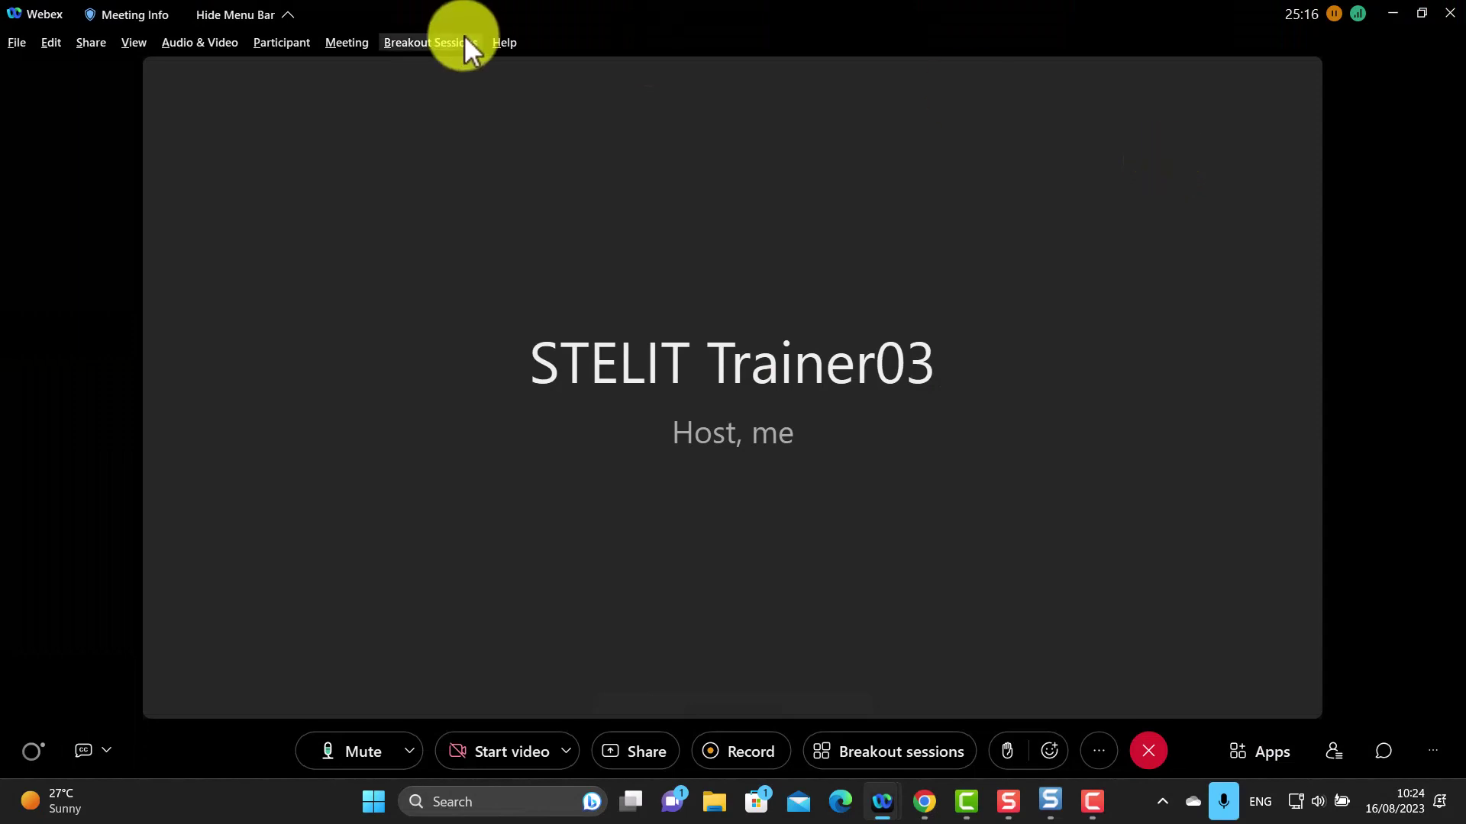
Open Meeting Settings from the Meeting menu, showing the Audio section with Noise removal.
left_click(347, 45)
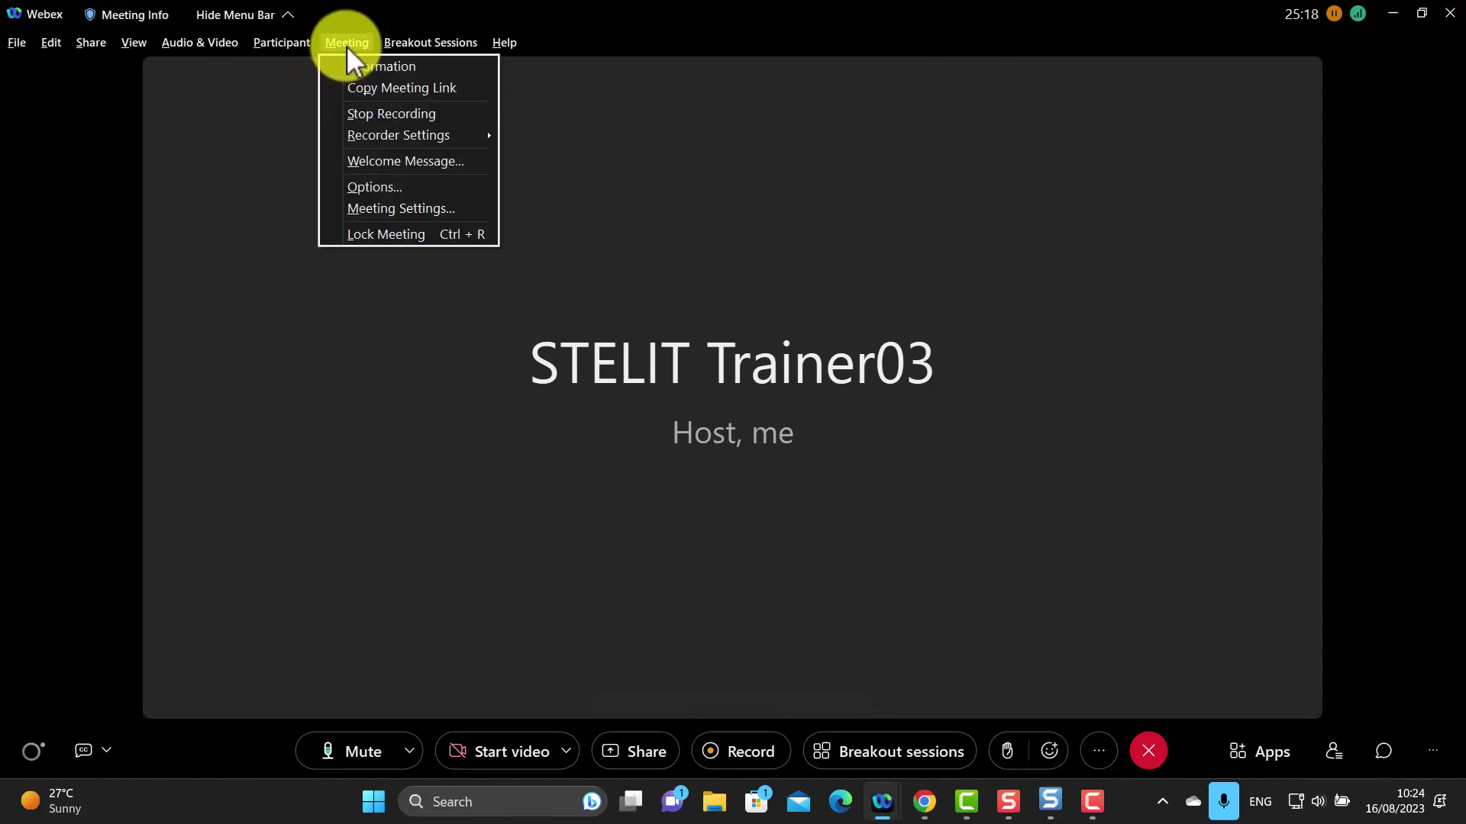
left_click(392, 214)
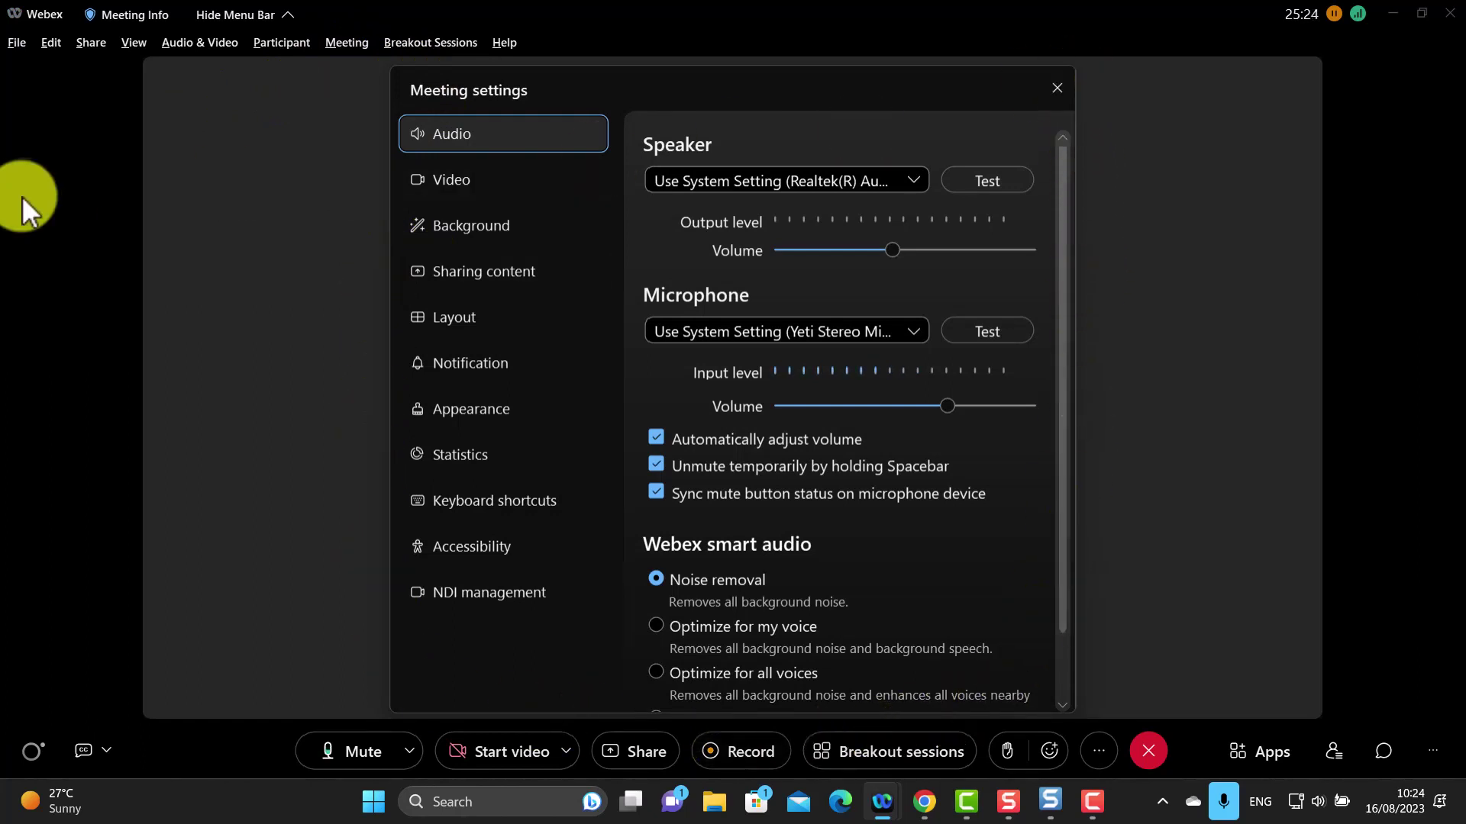
left_click(171, 43)
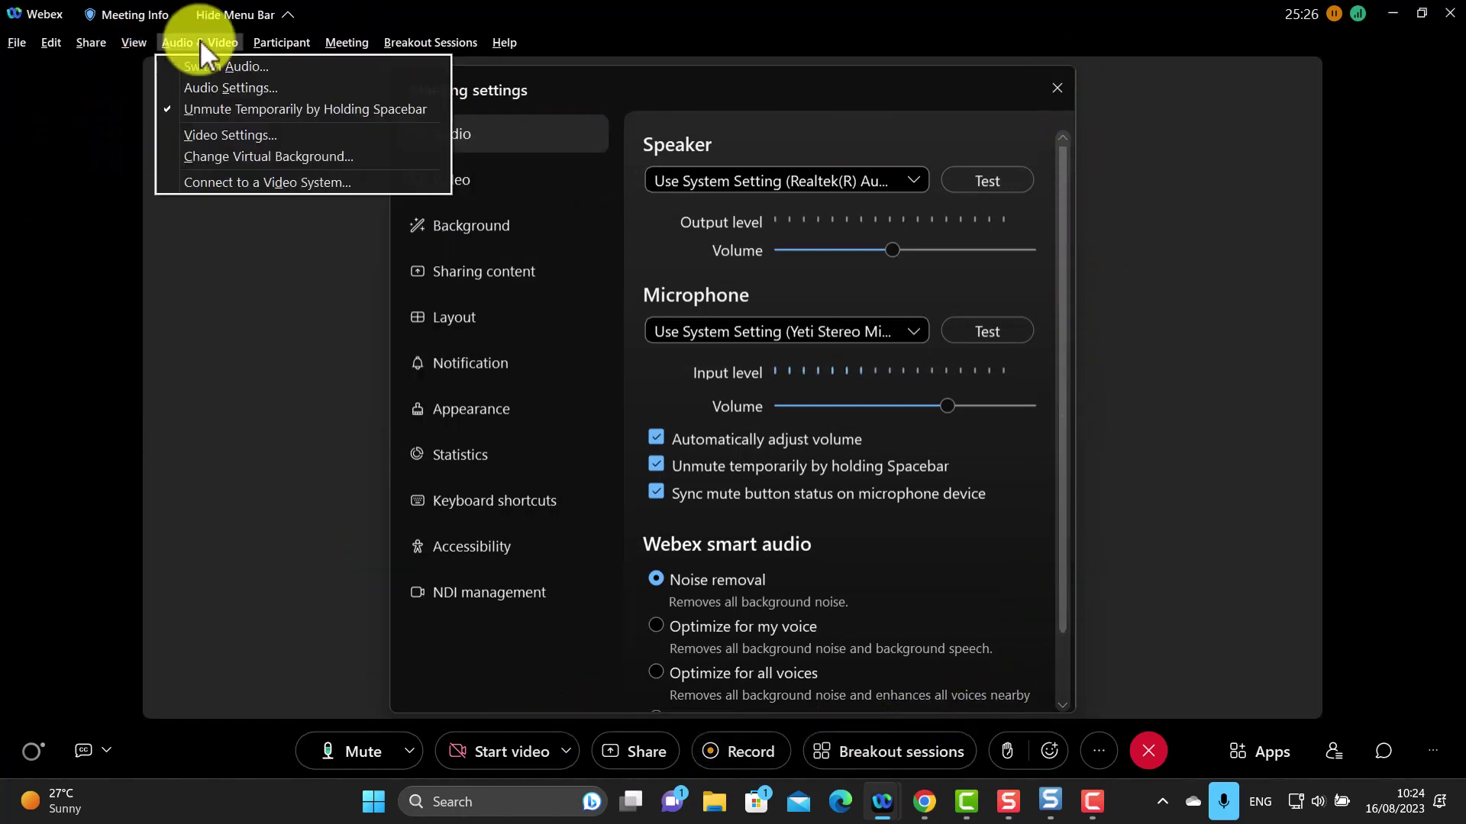
left_click(1279, 234)
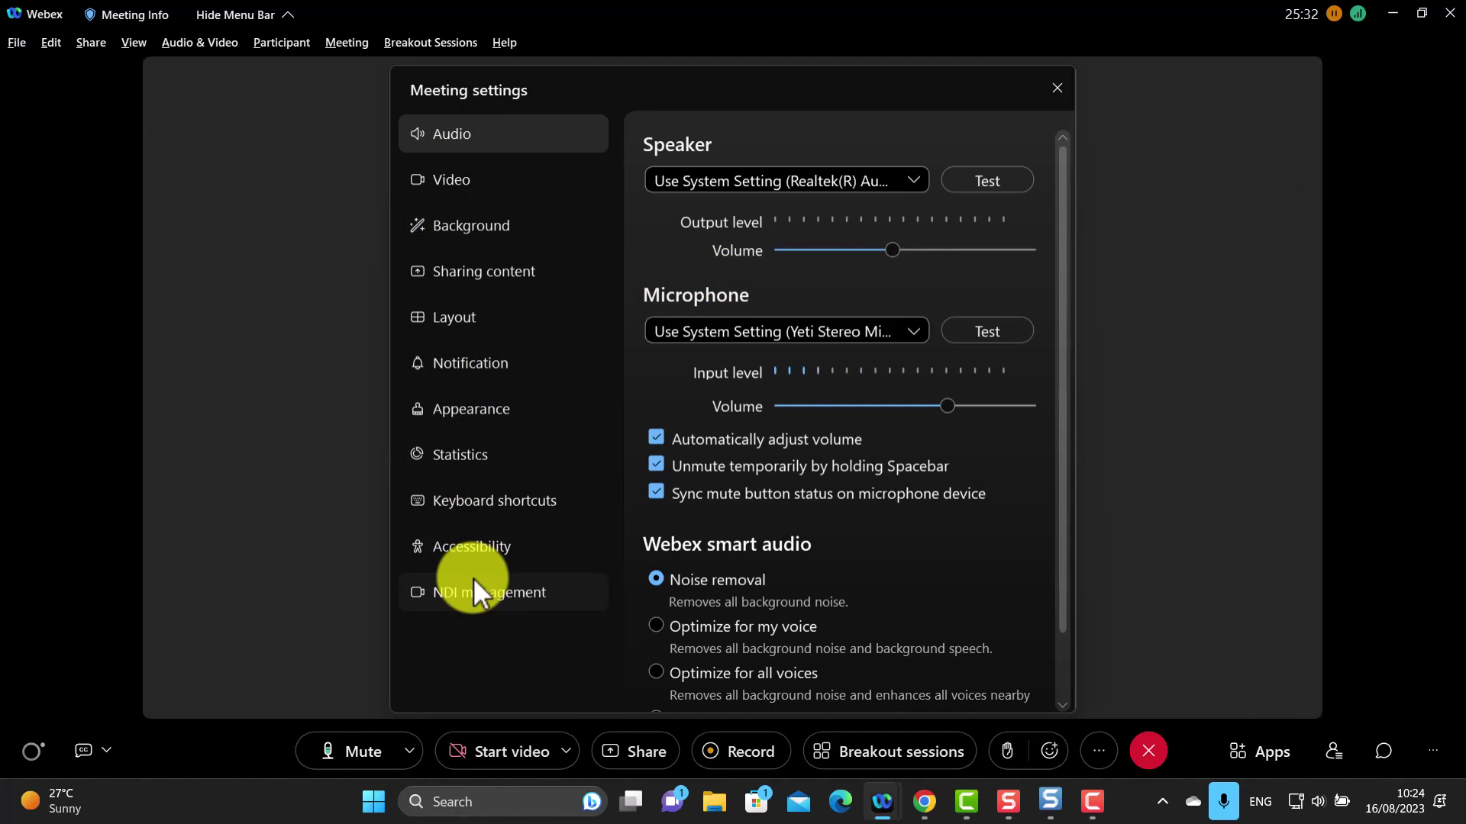
Show the Notification settings and toggle 'A participant raises a hand' on, then back off.
left_click(469, 362)
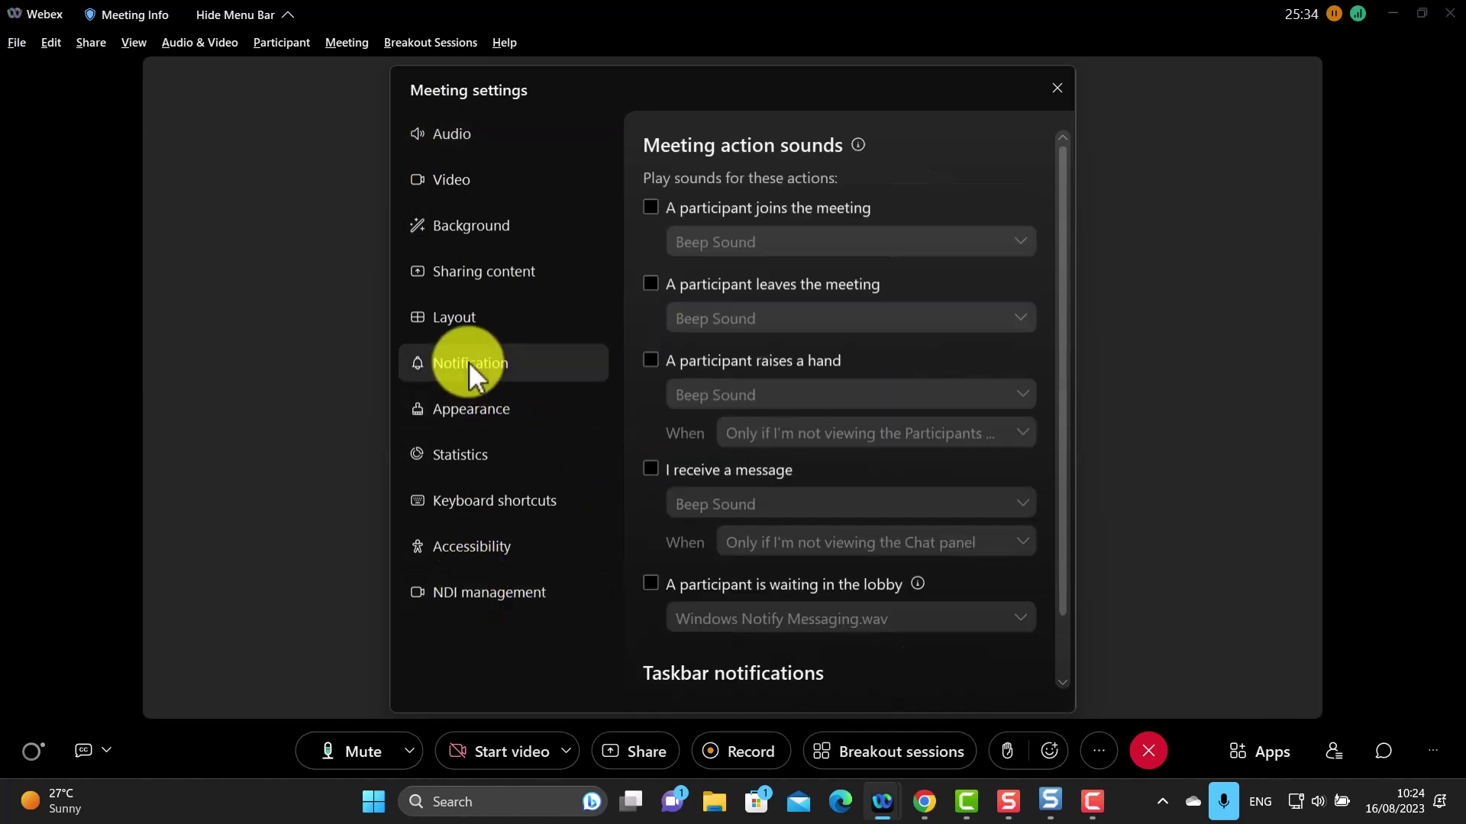
left_click_drag(1063, 341, 1064, 475)
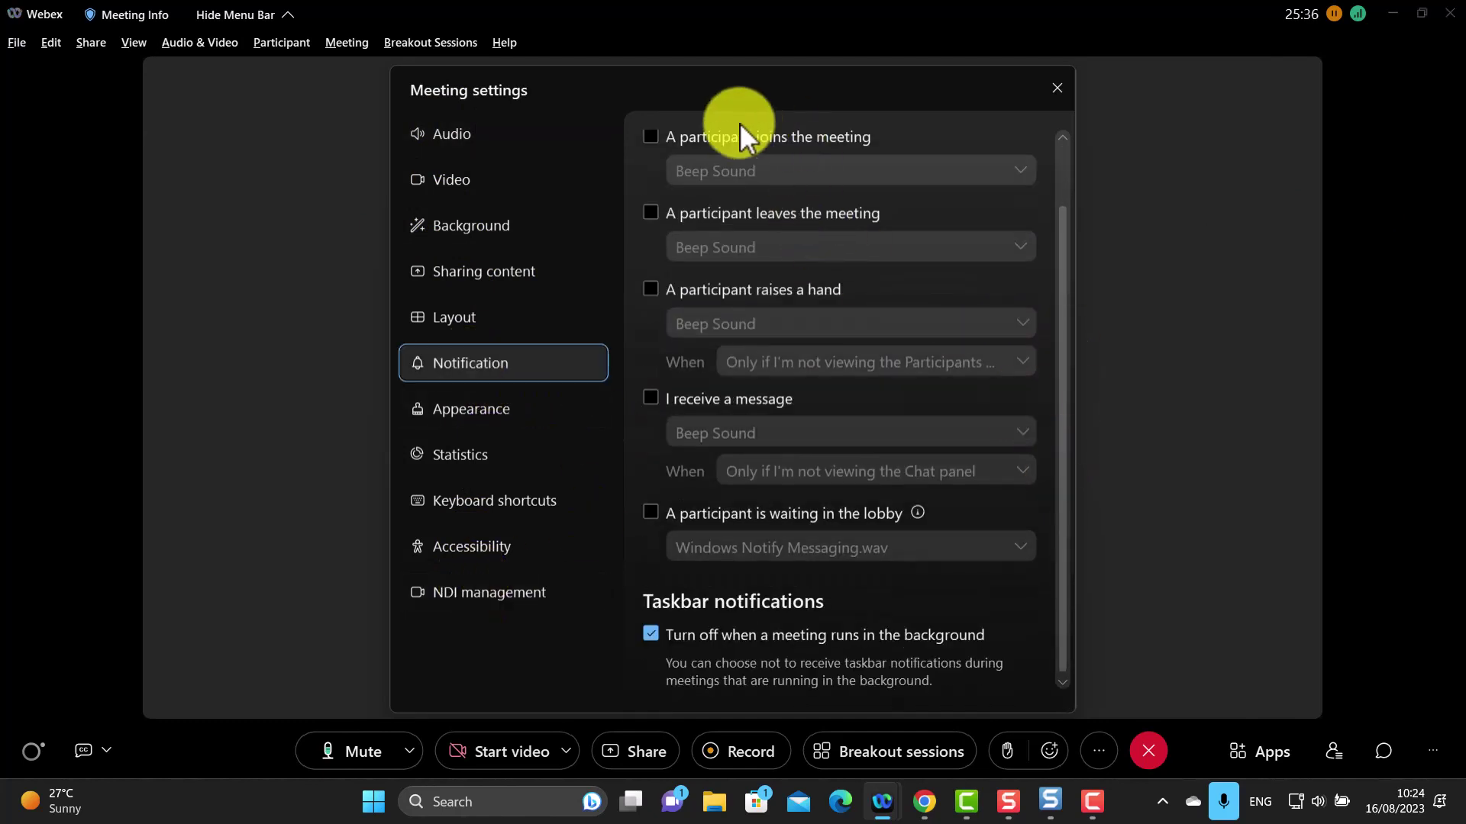
left_click_drag(1065, 394, 1074, 253)
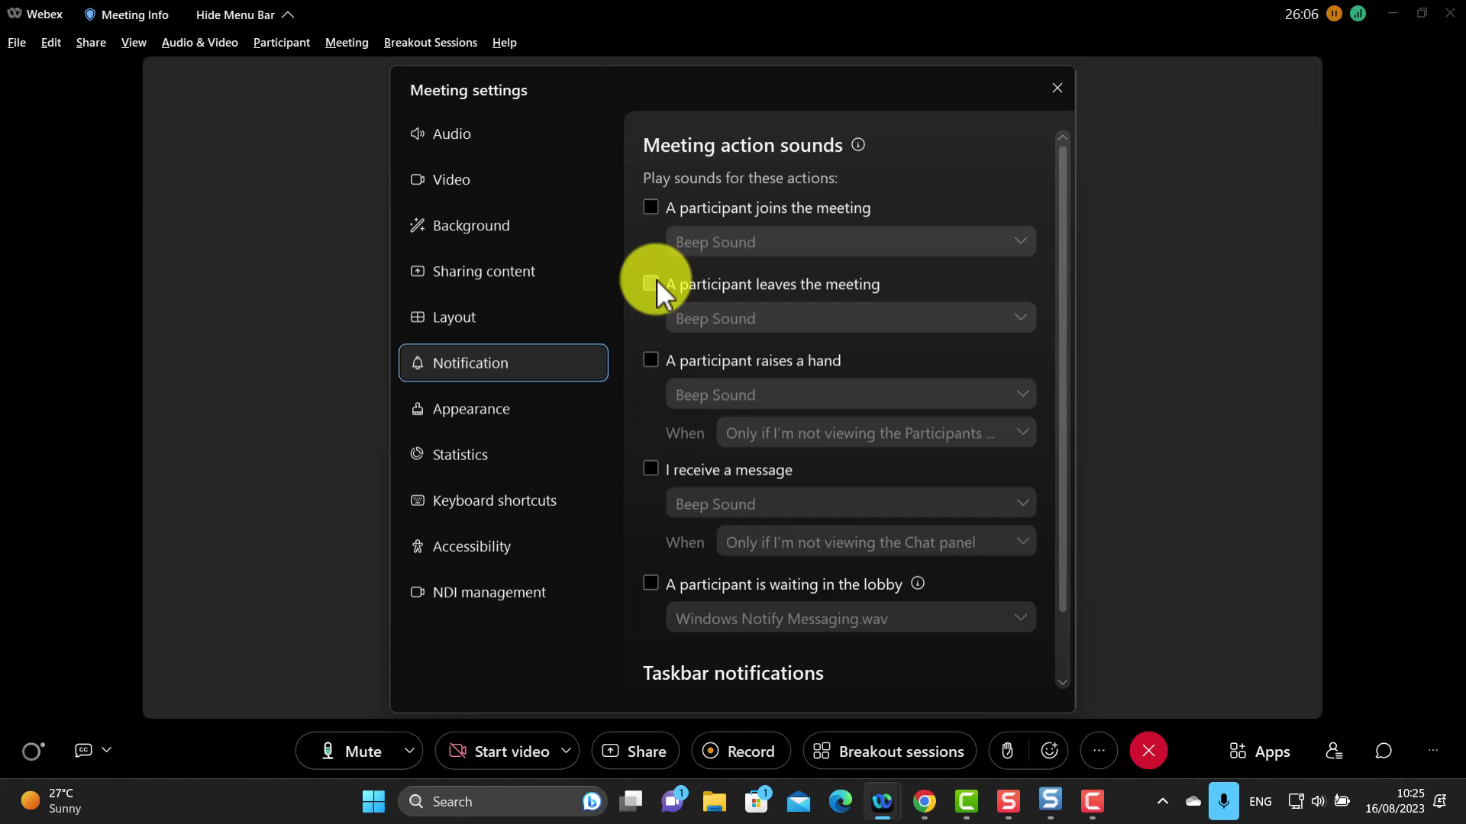
left_click(646, 365)
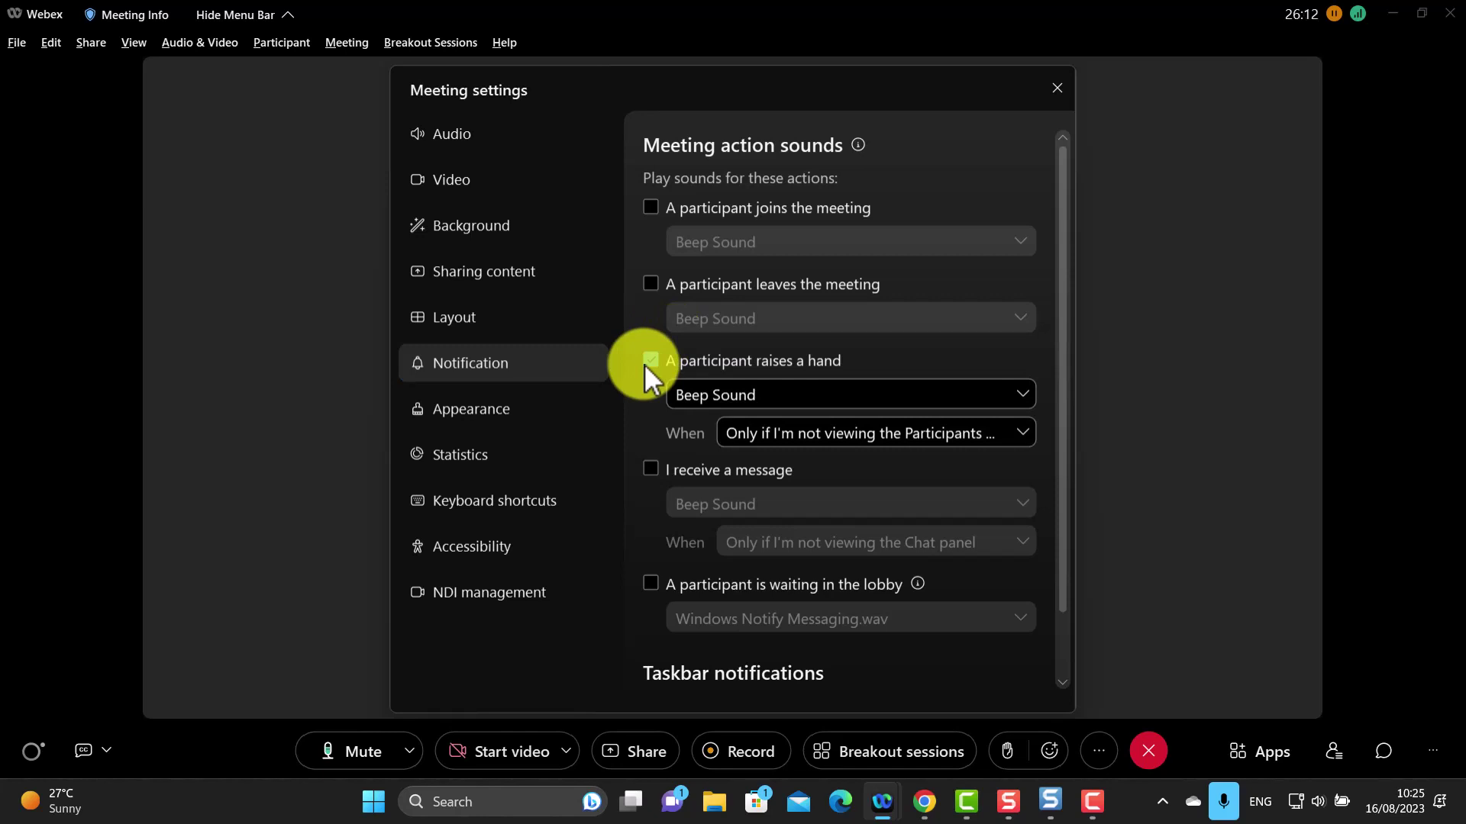
left_click(644, 364)
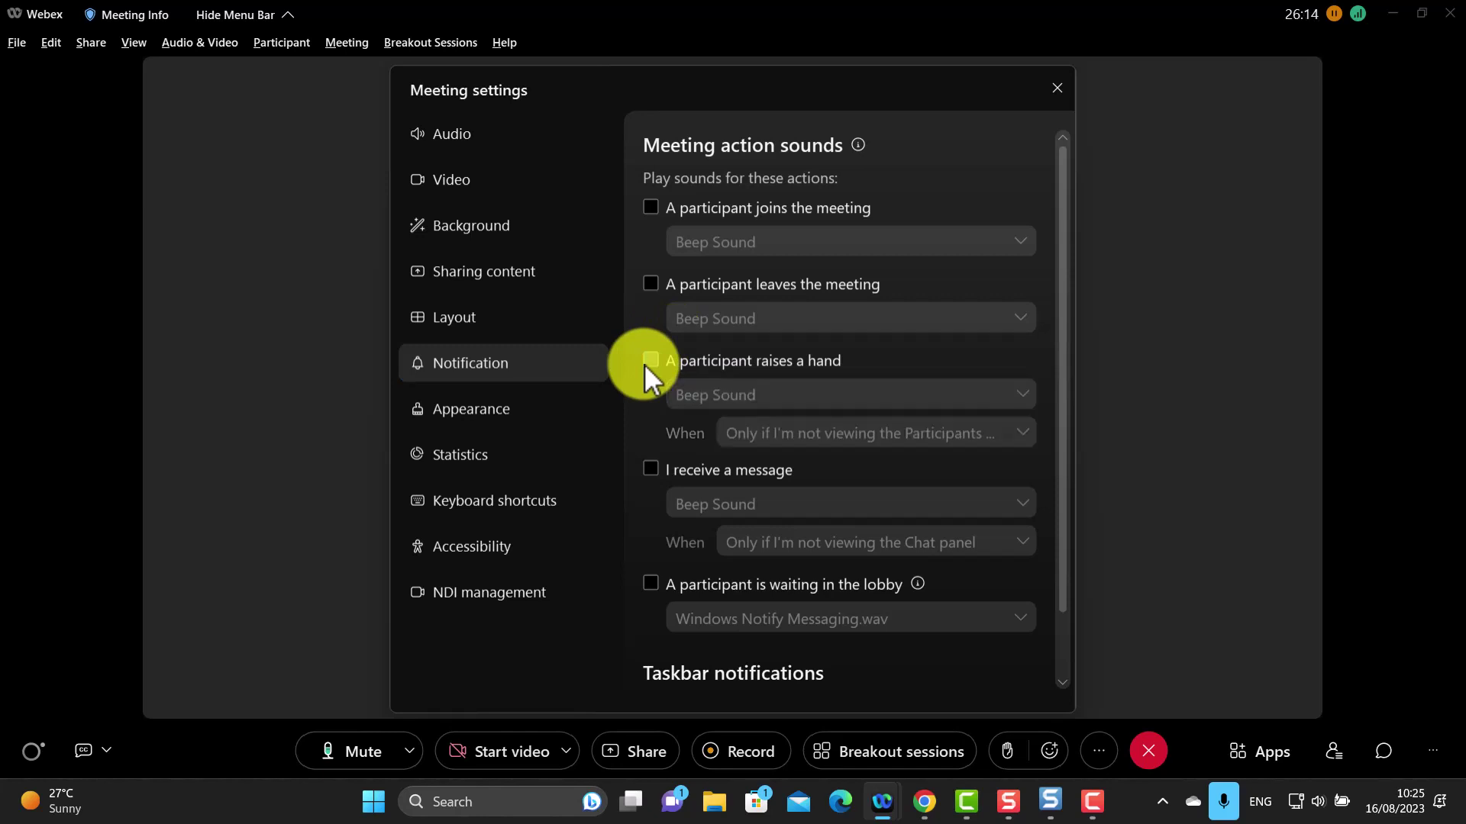